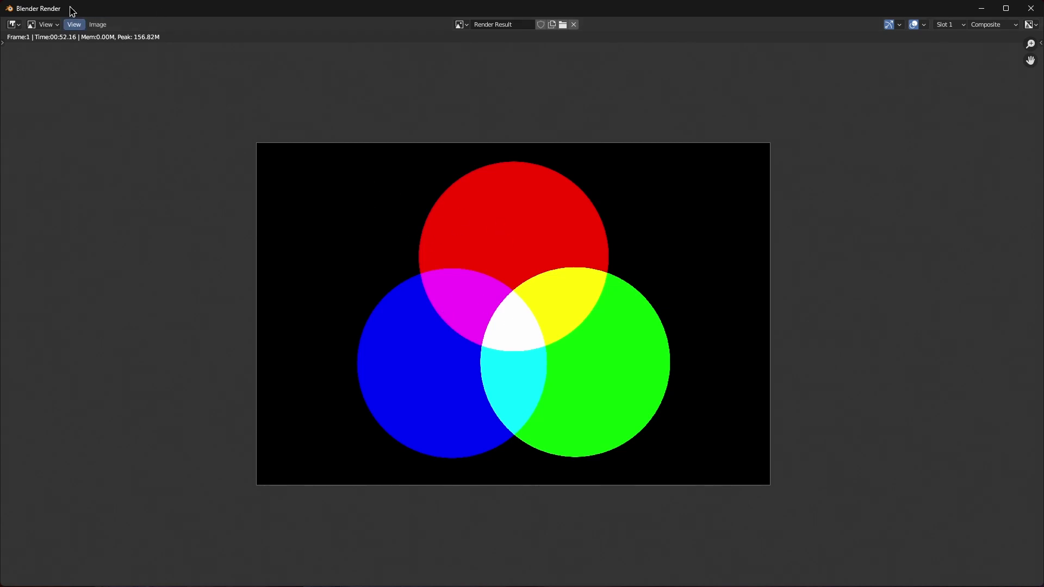
# Step: Save the Blender circles render to the desktop as the JPEG file RGB.jpg, then lower the Blender window
pyautogui.click(102, 25)
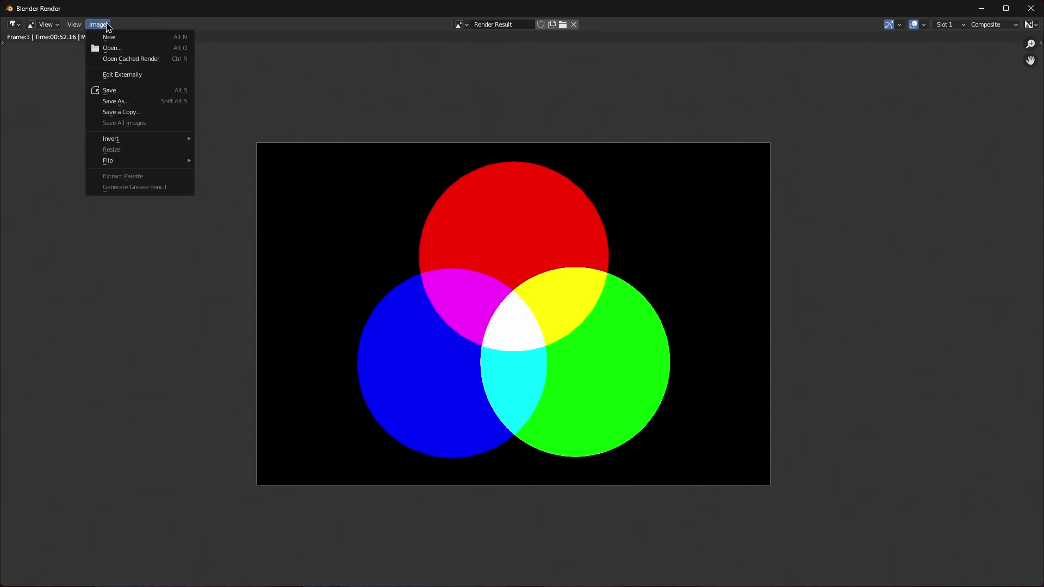
pyautogui.click(134, 102)
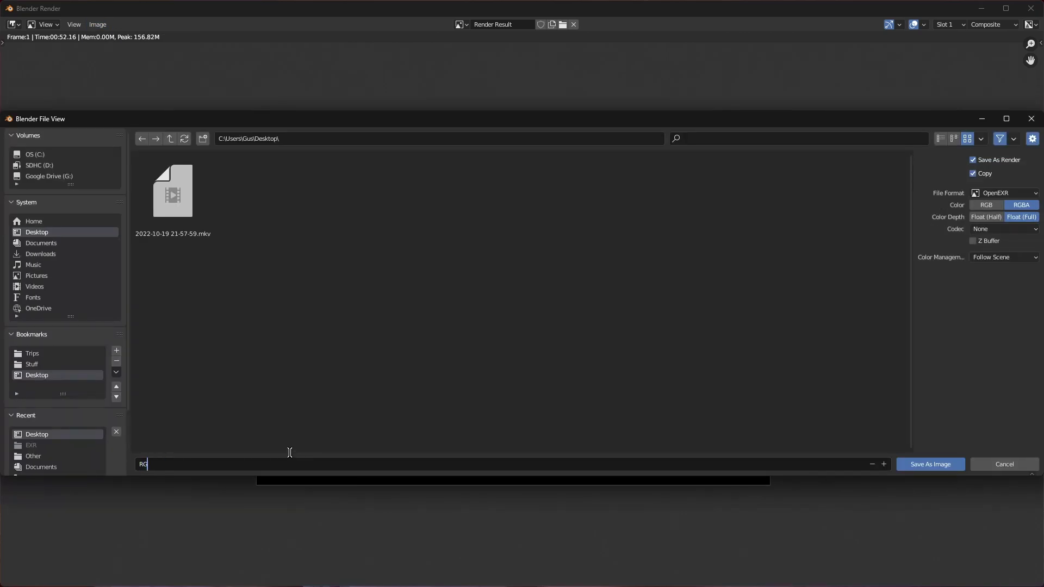
pyautogui.click(1012, 193)
pyautogui.click(925, 260)
pyautogui.click(932, 466)
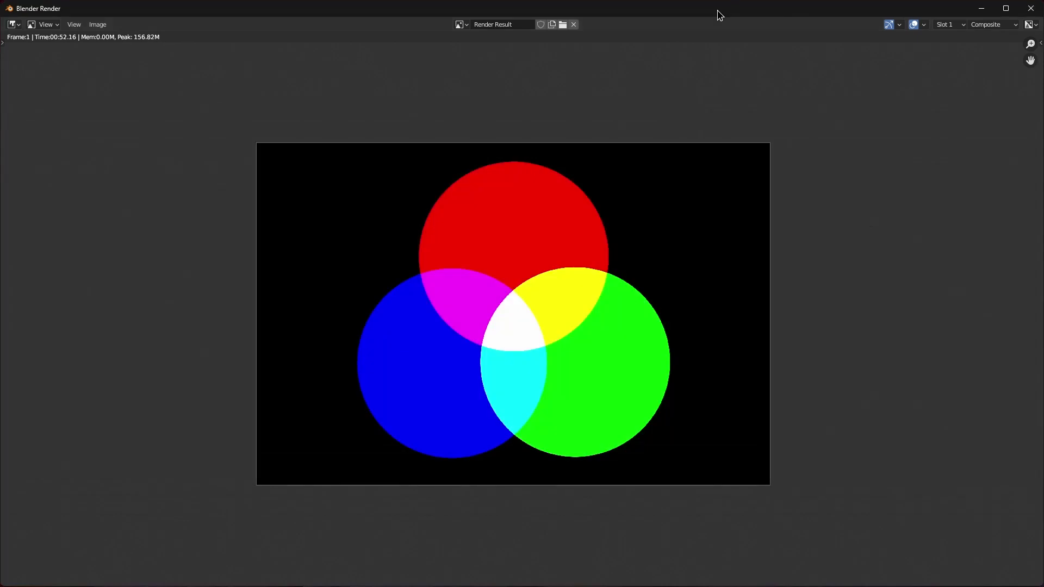
pyautogui.moveTo(392, 5); pyautogui.dragTo(556, 351)
# Step: Shrink Blender's render window into the lower left, then widen it beside the other viewers
pyautogui.moveTo(1043, 393); pyautogui.dragTo(486, 393)
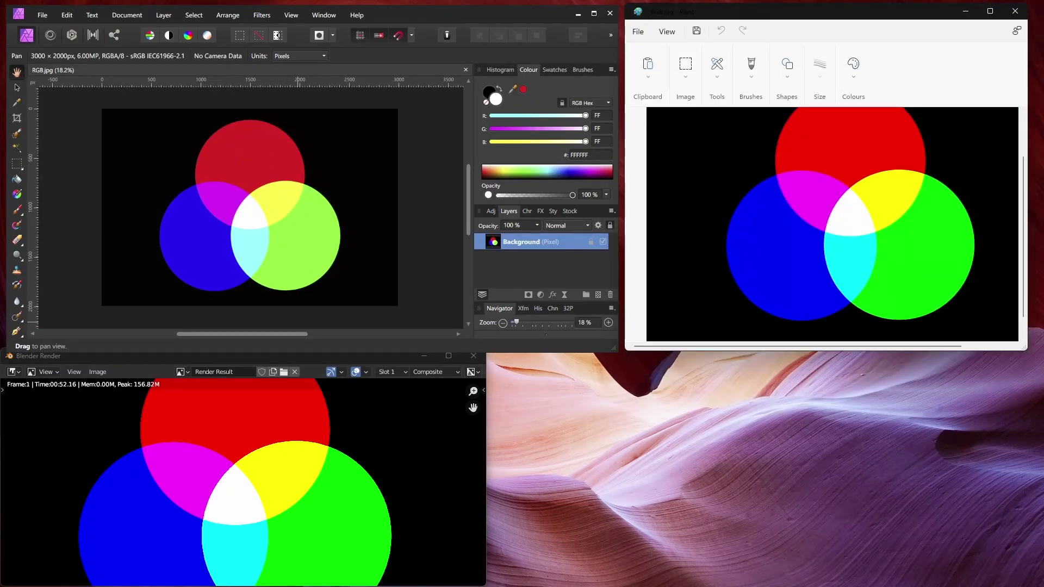
pyautogui.moveTo(486, 487); pyautogui.dragTo(618, 487)
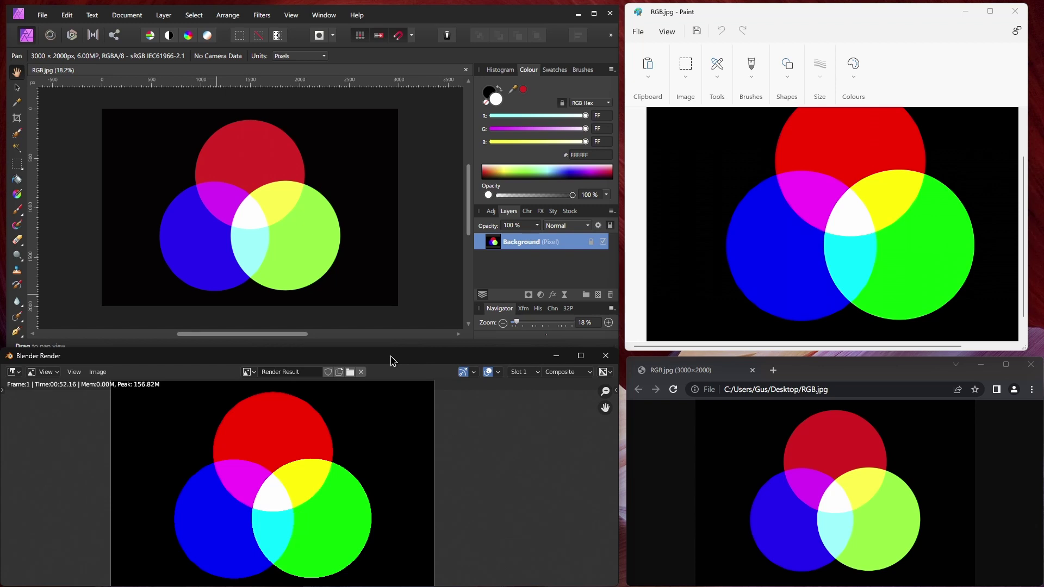
# Step: Sample the red circle with the PowerToys colour picker, comparing Affinity's d62223 with Blender's ff0000
pyautogui.press('super+shift+c')
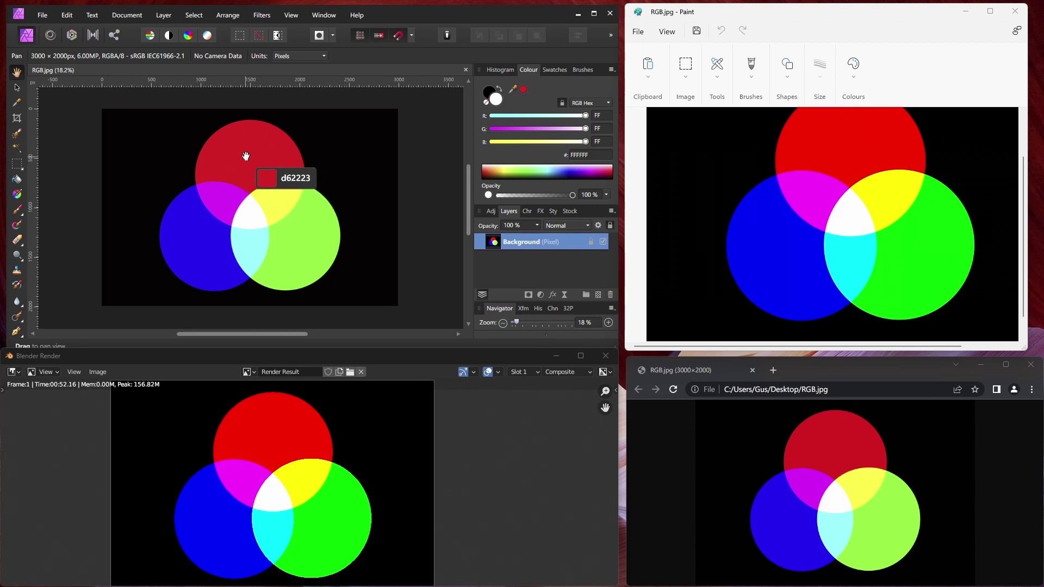
pyautogui.click(260, 432)
pyautogui.press('super+shift+c')
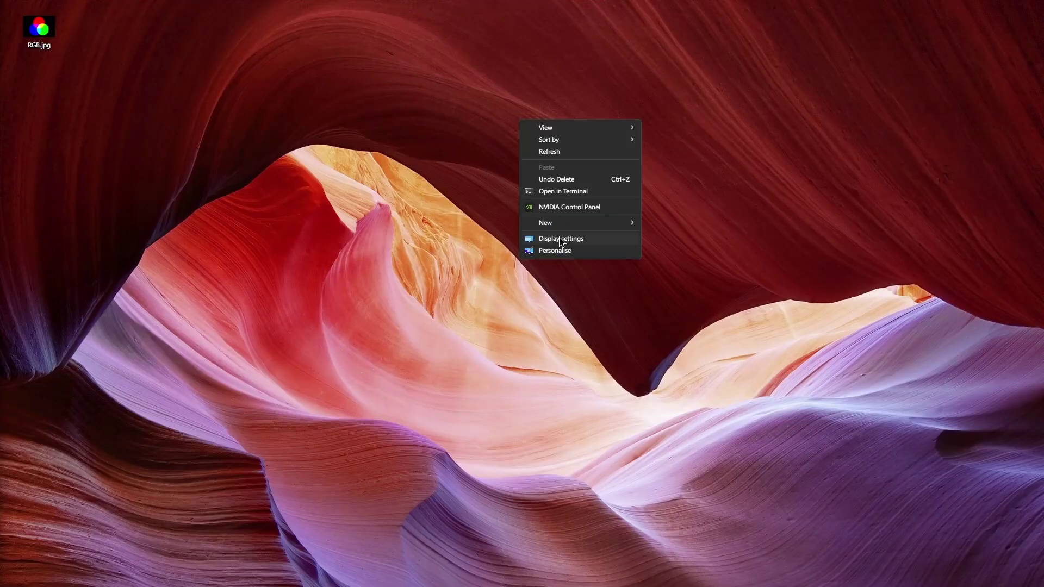
pyautogui.click(562, 237)
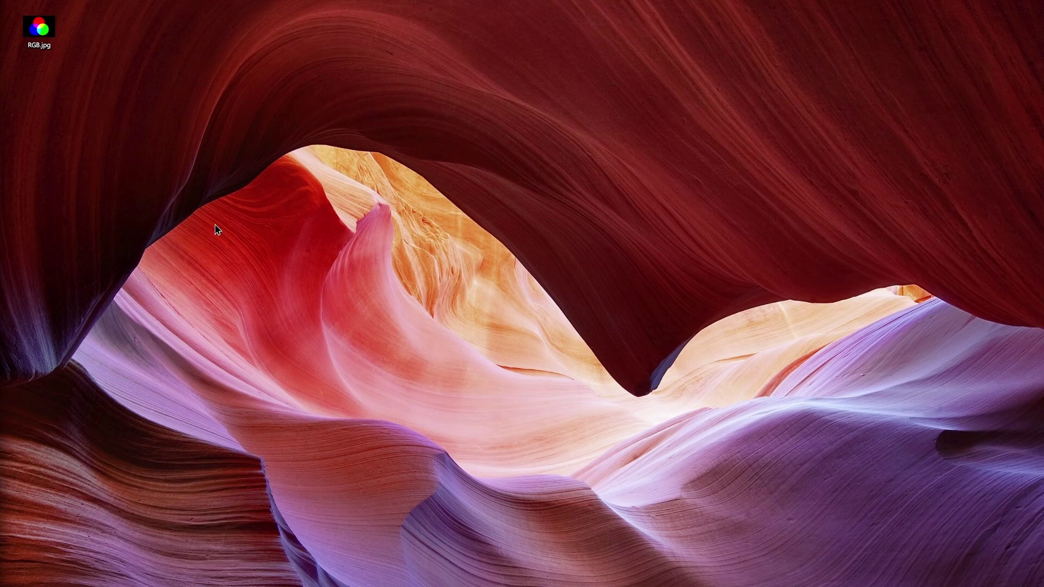
# Step: Run EXIF Info on RGB.jpg to list its ExifTool metadata in a cmd window
pyautogui.rightClick(33, 22)
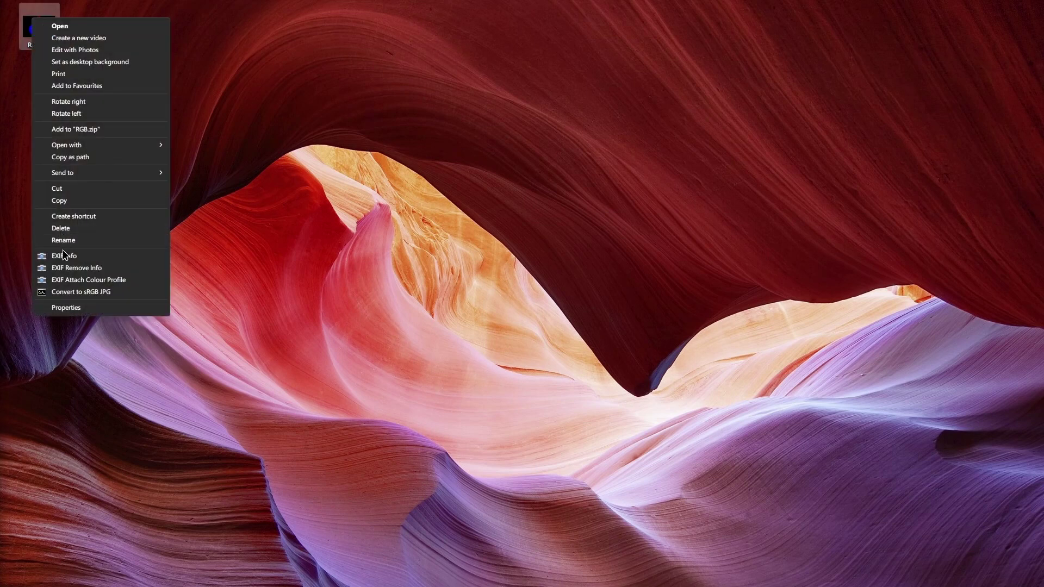
pyautogui.click(64, 256)
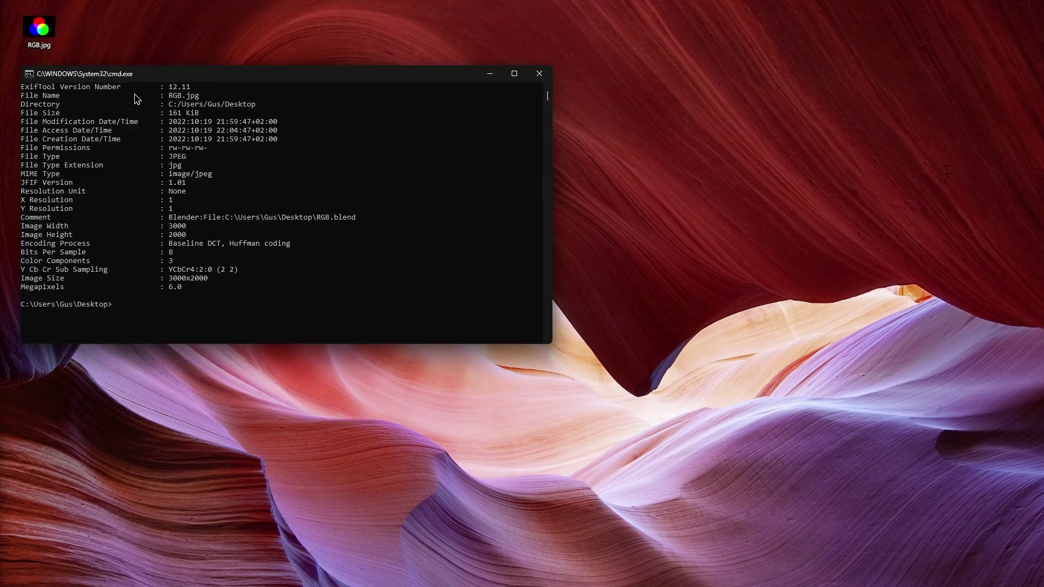
pyautogui.click(52, 33)
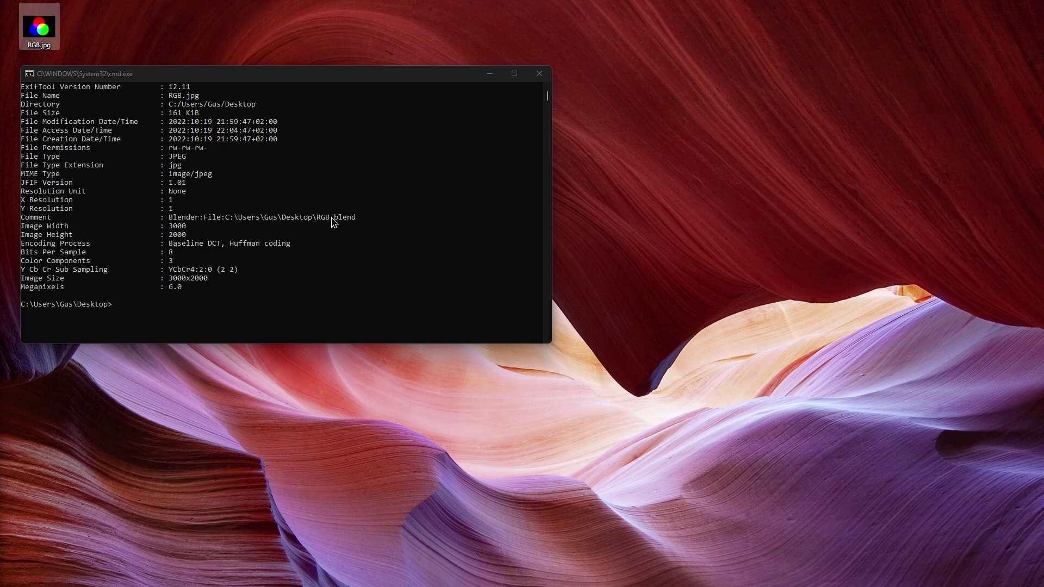
pyautogui.click(333, 220)
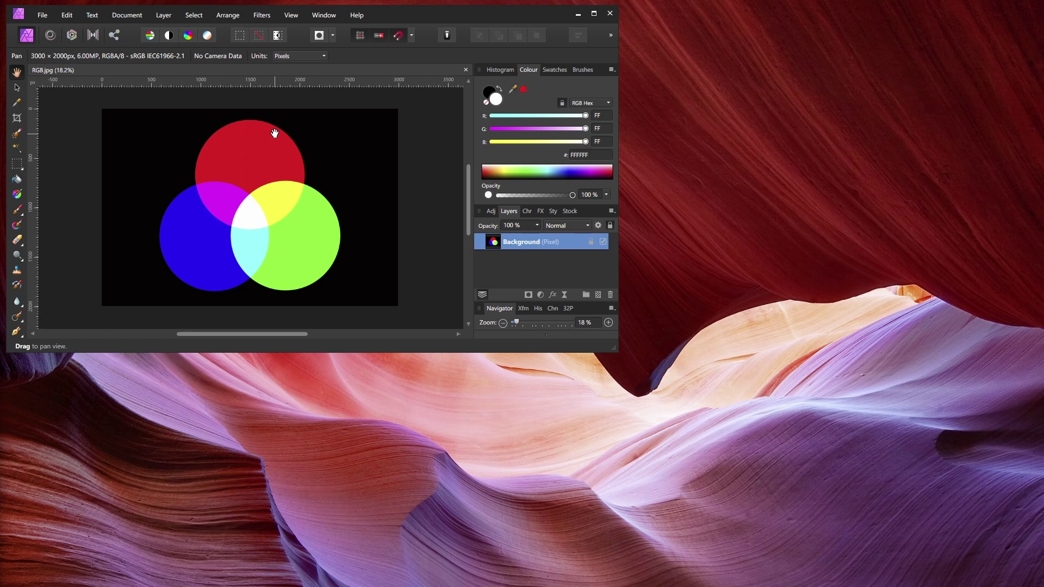
# Step: Open Assign ICC Profile for RGB.jpg and scroll the list to sRGB IEC61966-2.1
pyautogui.moveTo(397, 17); pyautogui.dragTo(398, 18)
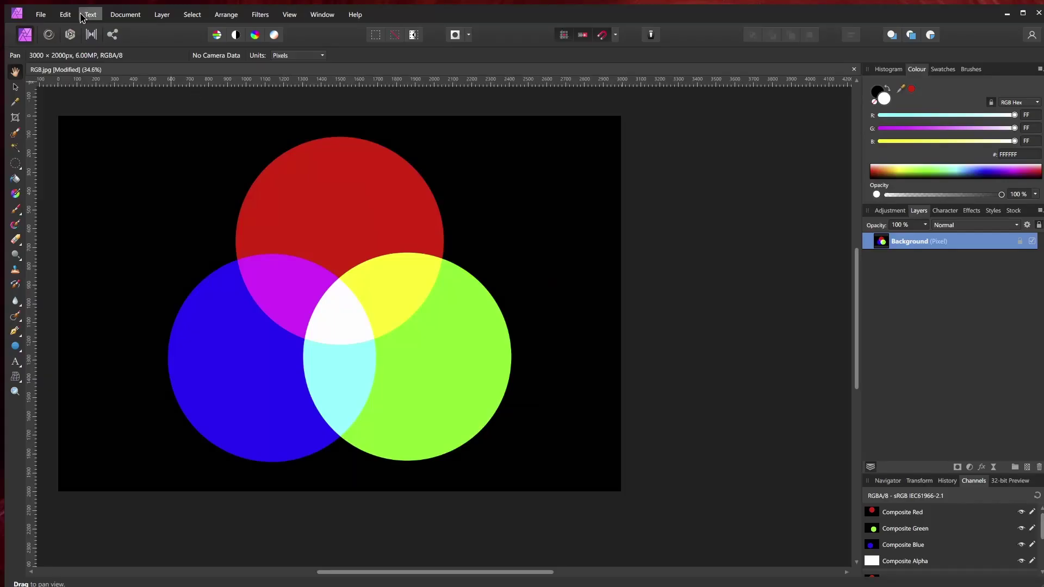
pyautogui.click(134, 16)
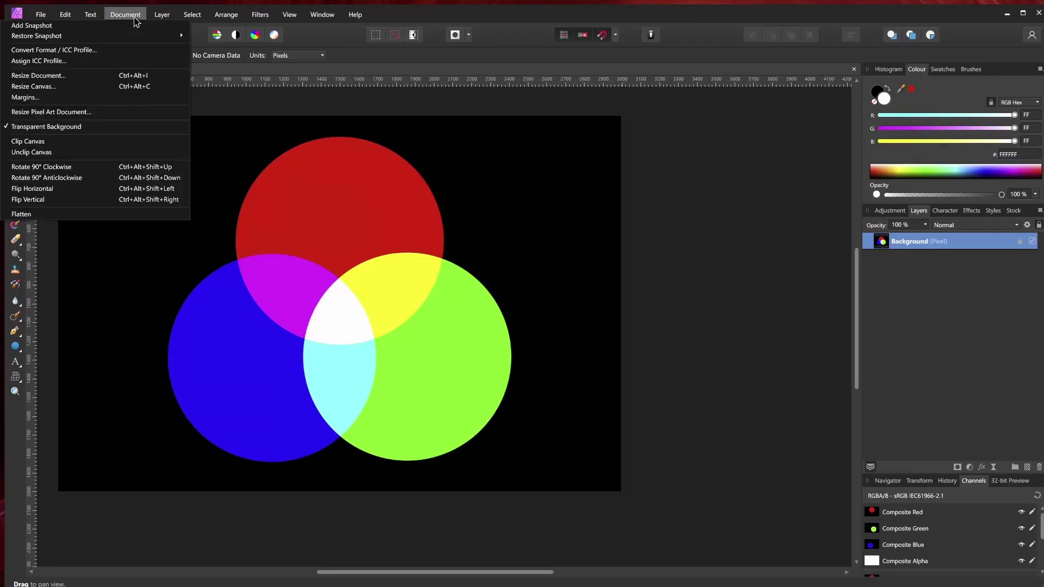
pyautogui.click(75, 63)
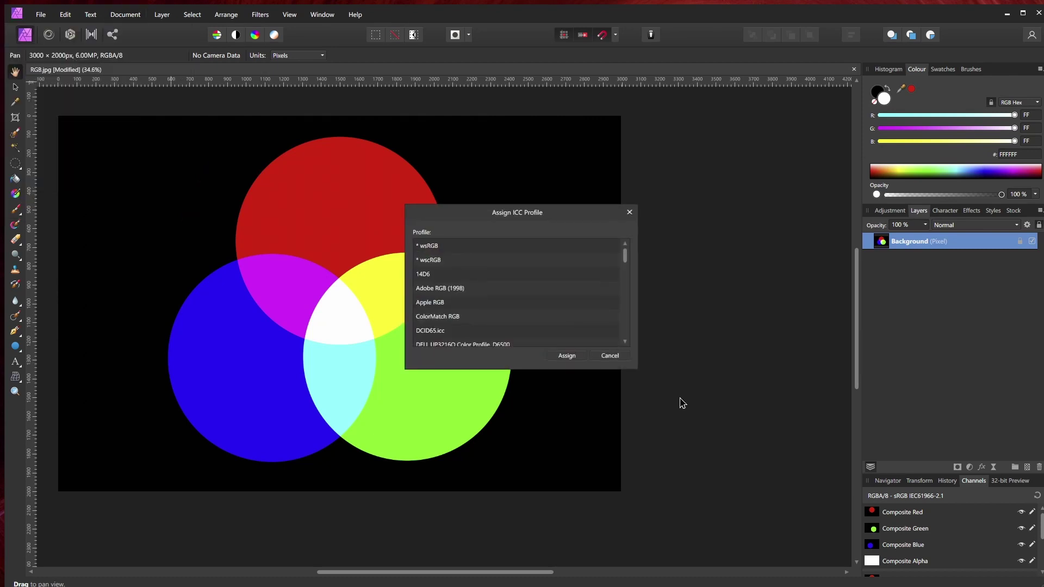
pyautogui.scroll(-10, 460, 316)
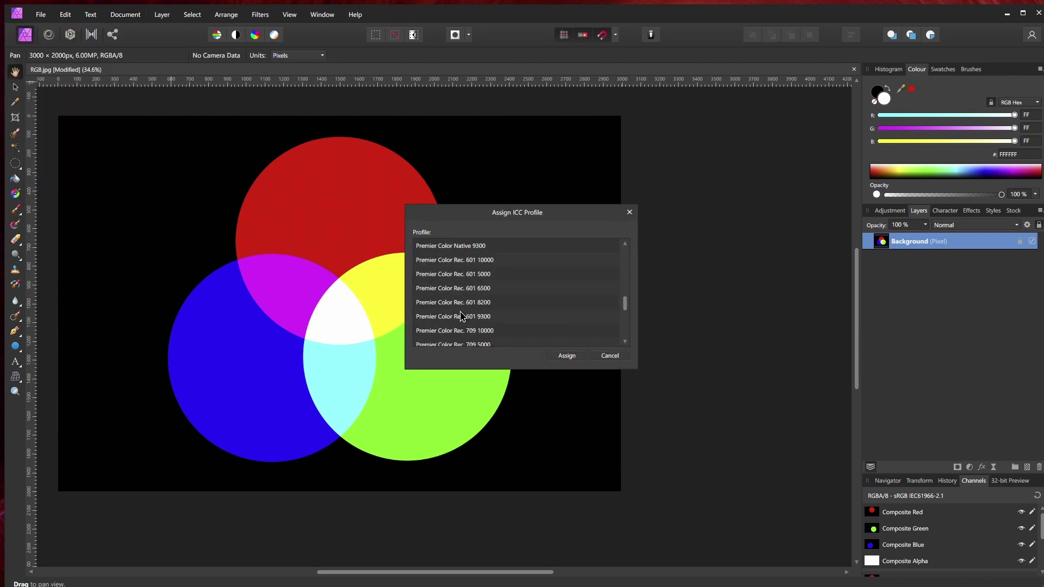
# Step: Assign sRGB IEC61966-2.1 to RGB.jpg, confirm JPEG export embeds the ICC profile, and cancel
pyautogui.click(573, 358)
pyautogui.click(41, 15)
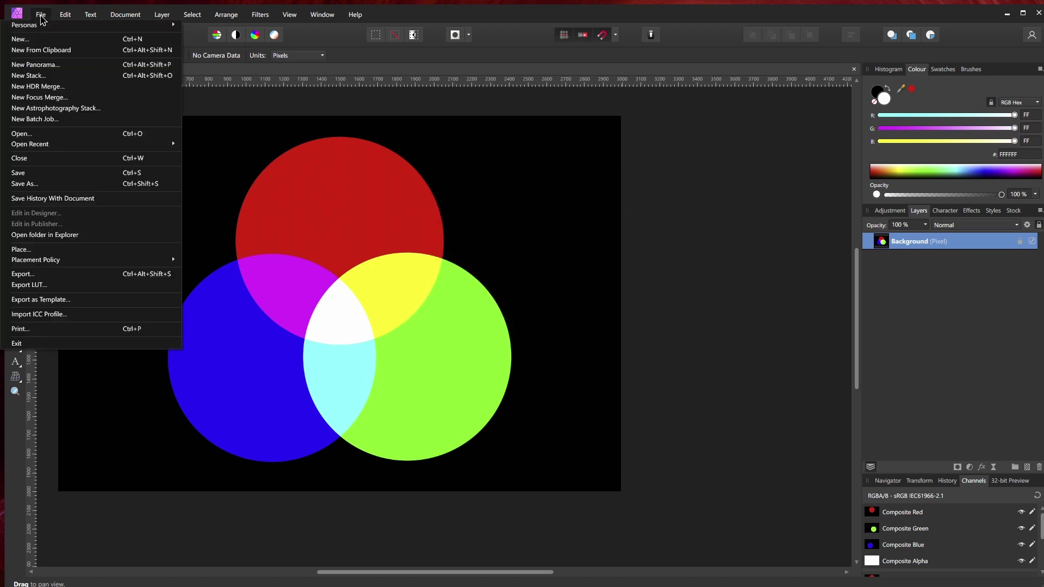
pyautogui.click(143, 278)
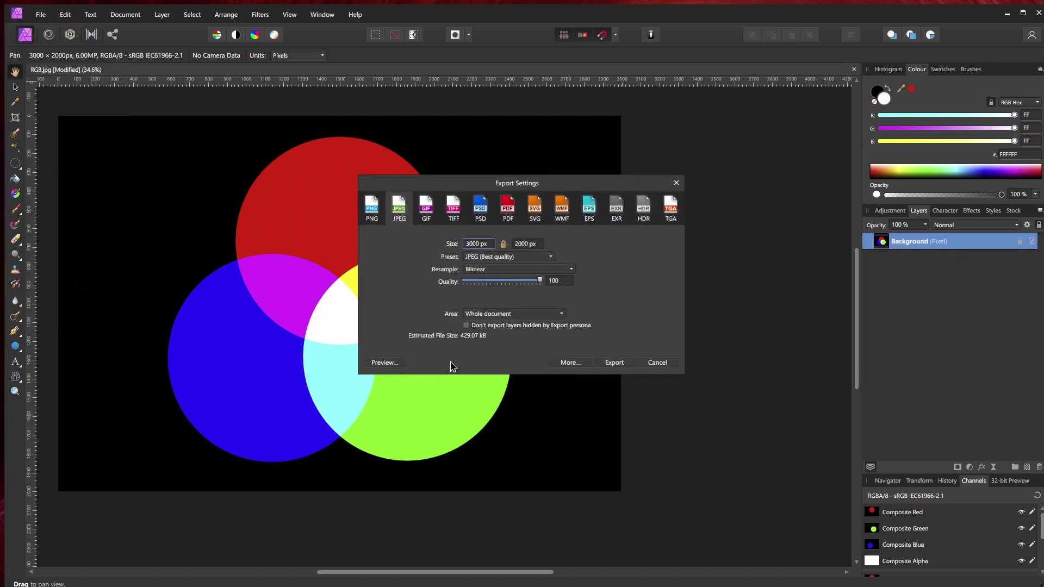
pyautogui.click(566, 363)
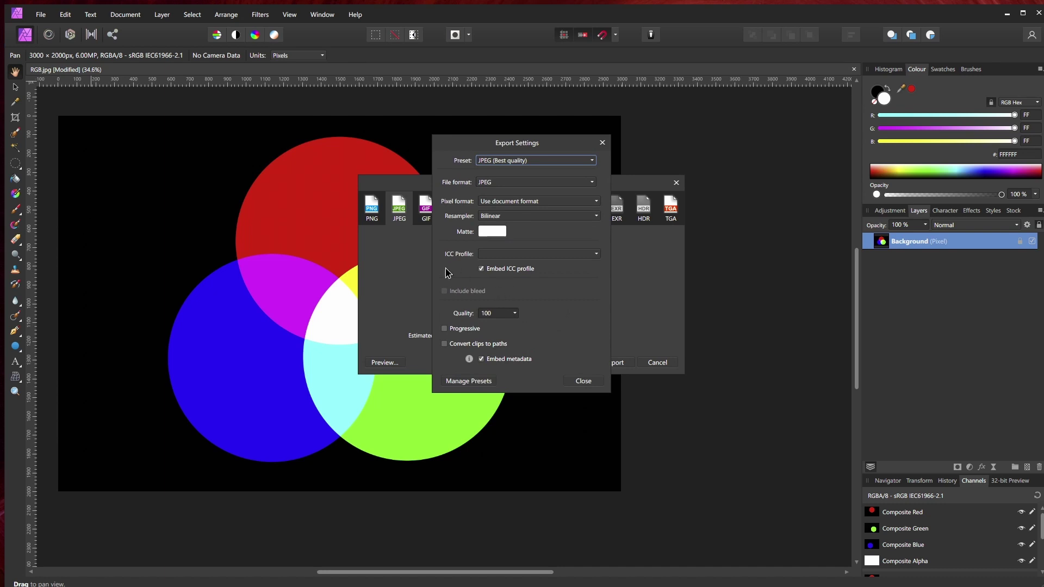
pyautogui.click(594, 382)
pyautogui.click(647, 363)
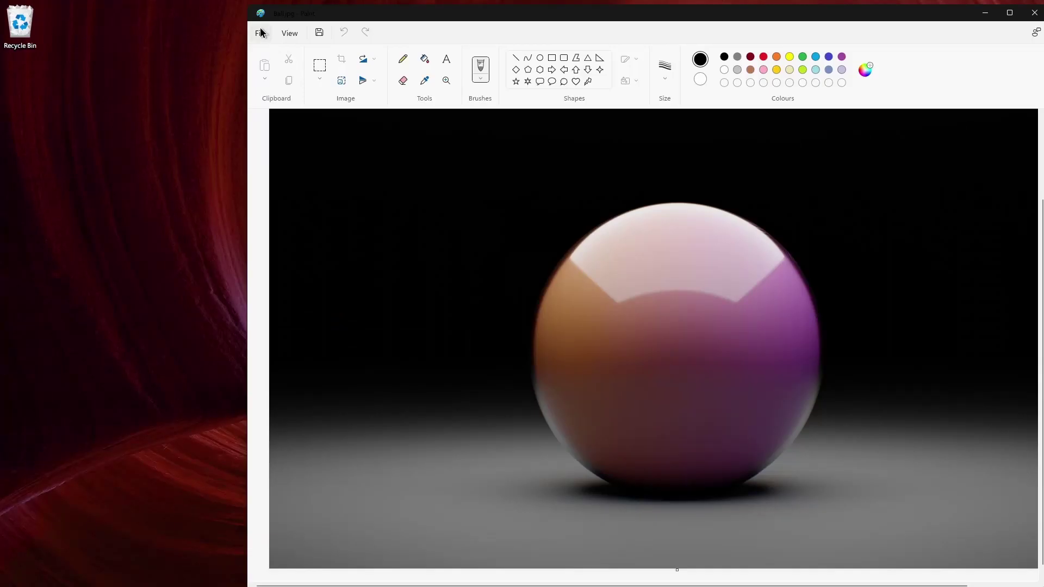
# Step: Save the glossy ball render from Paint as the JPEG Ball.jpg on the desktop
pyautogui.click(261, 33)
pyautogui.moveTo(320, 118)
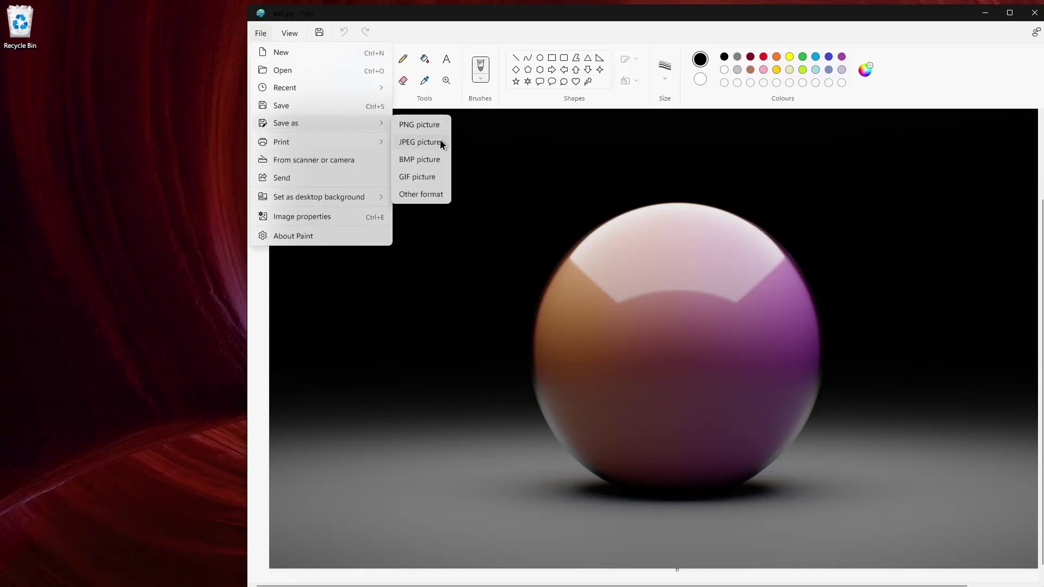
pyautogui.click(440, 143)
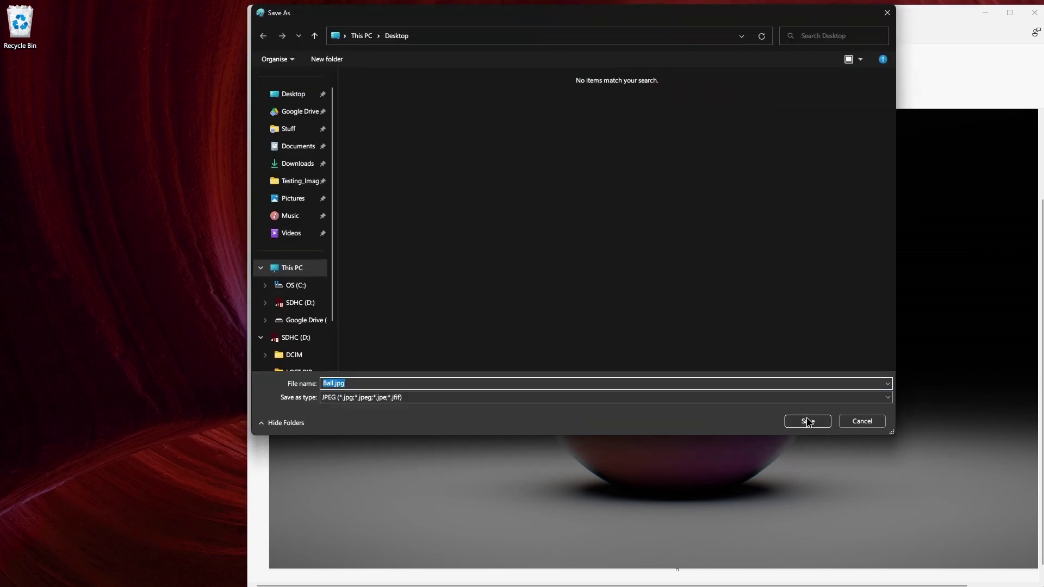
pyautogui.click(809, 422)
# Step: Show Ball.jpg's ExifTool metadata and copy the output lines
pyautogui.rightClick(16, 98)
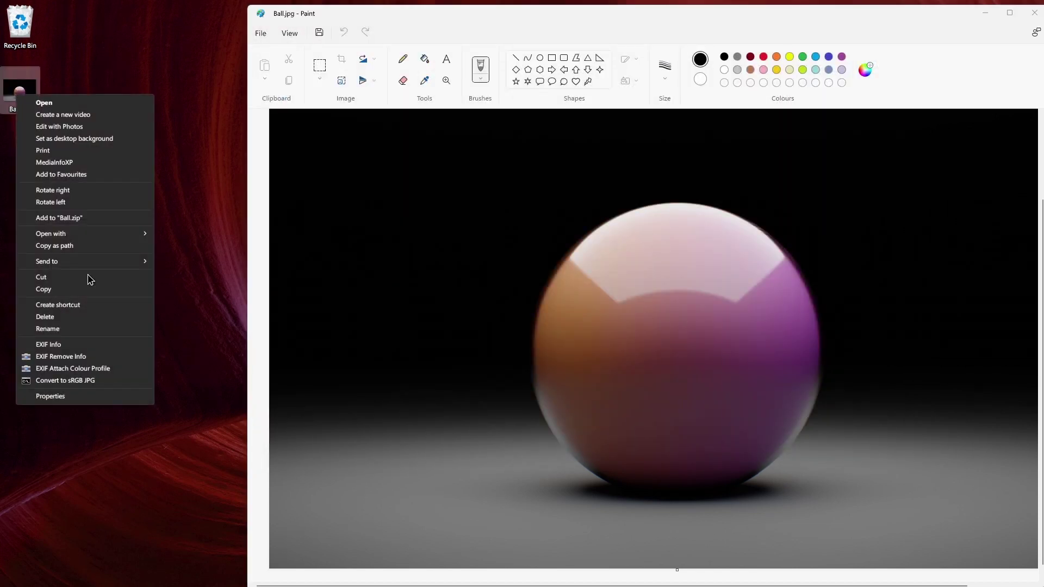
pyautogui.click(90, 348)
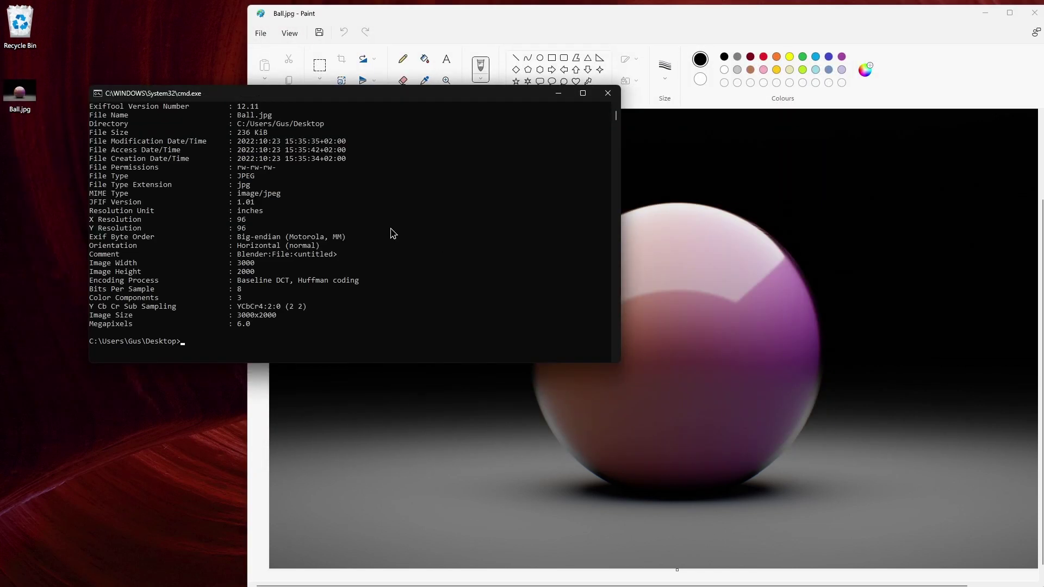
pyautogui.moveTo(377, 306); pyautogui.dragTo(112, 158)
pyautogui.hotkey('ctrl', 'c')
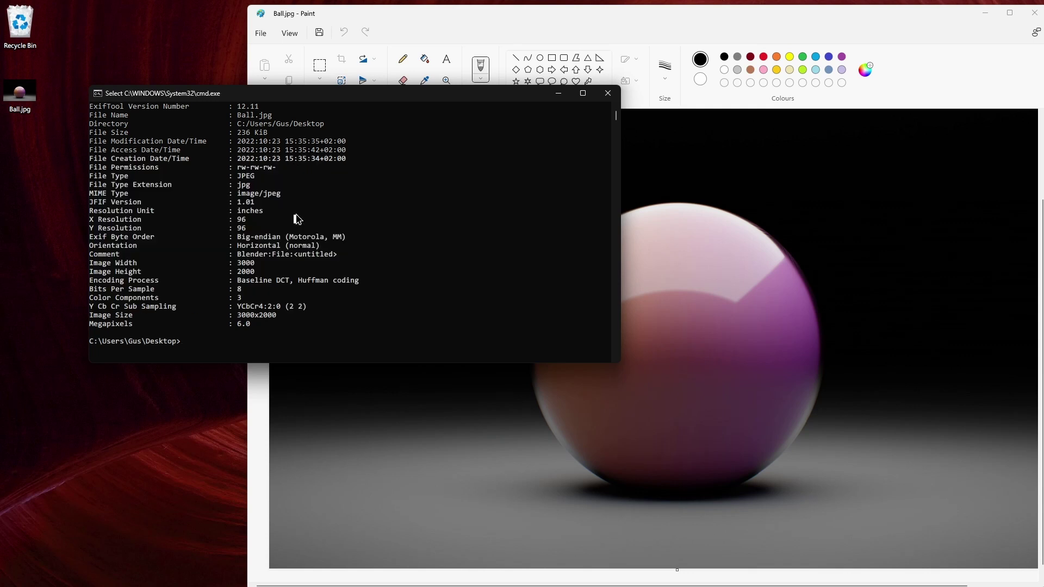
pyautogui.click(608, 93)
pyautogui.click(638, 15)
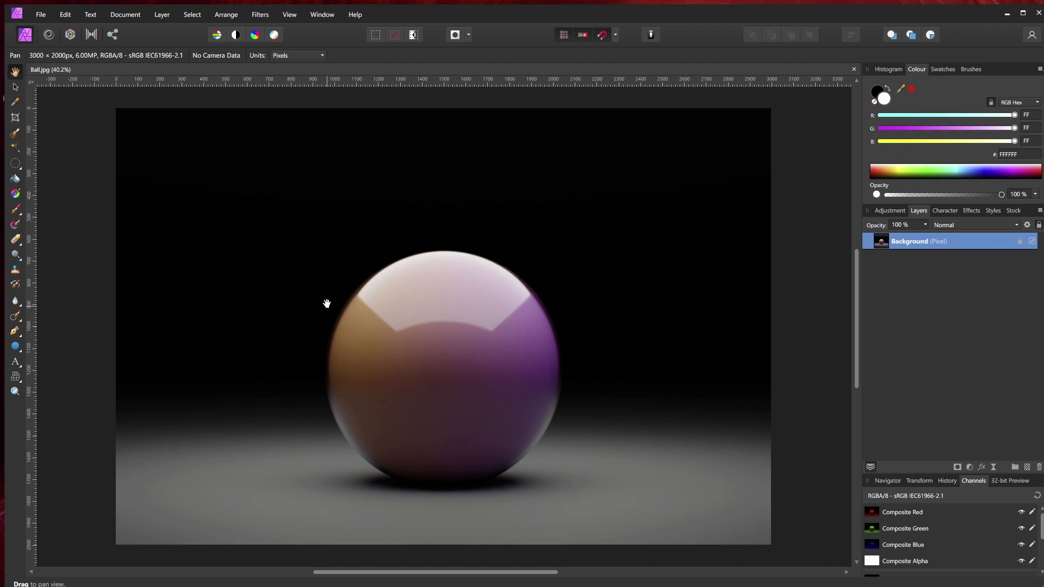
# Step: Assign the 14D6 ICC profile to Ball.jpg
pyautogui.click(131, 15)
pyautogui.click(60, 61)
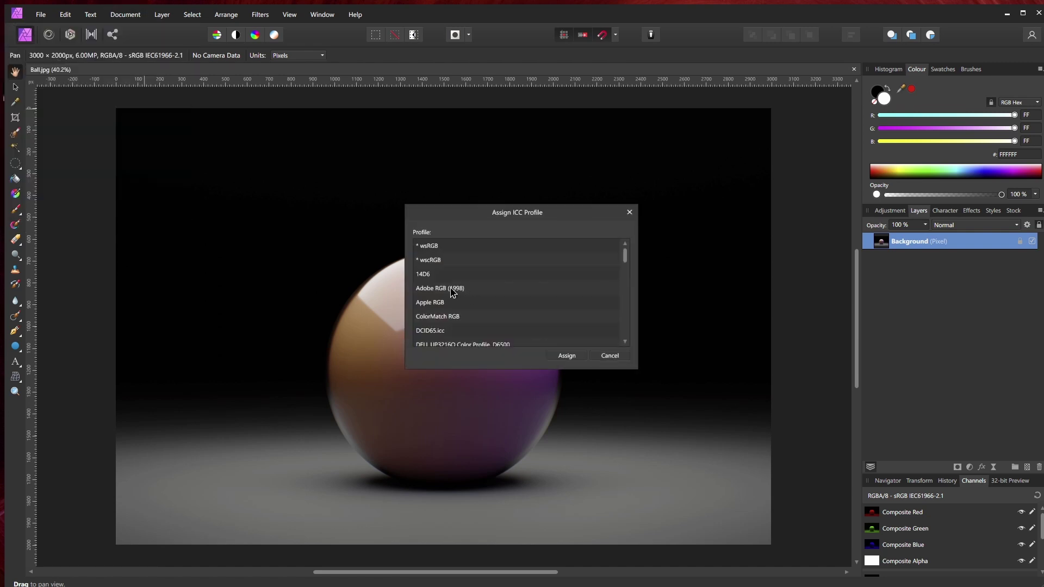
pyautogui.click(434, 275)
pyautogui.click(565, 356)
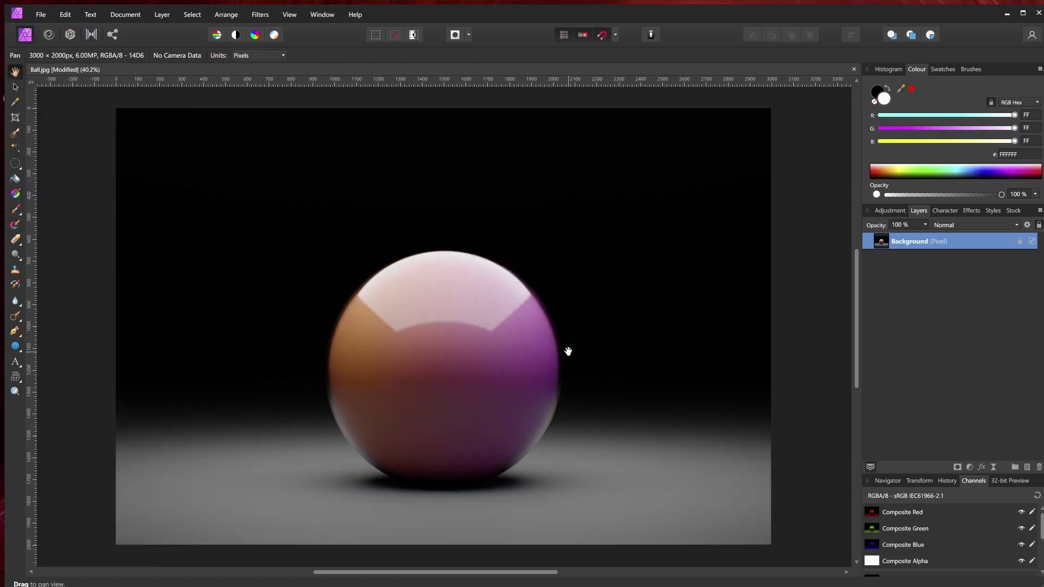
# Step: Export the image as a JPEG with Embed ICC profile left ticked
pyautogui.click(40, 15)
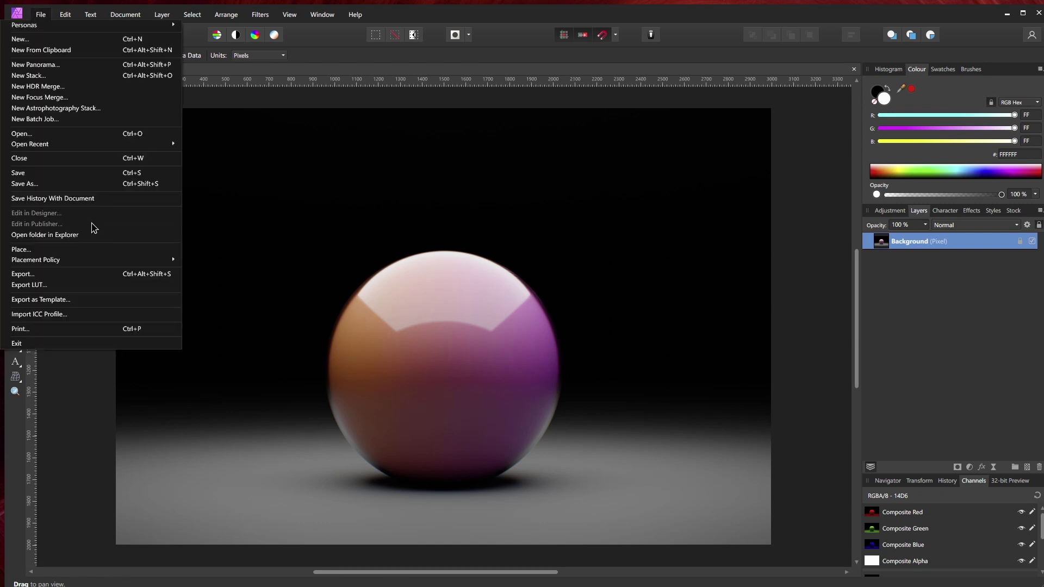
pyautogui.click(60, 274)
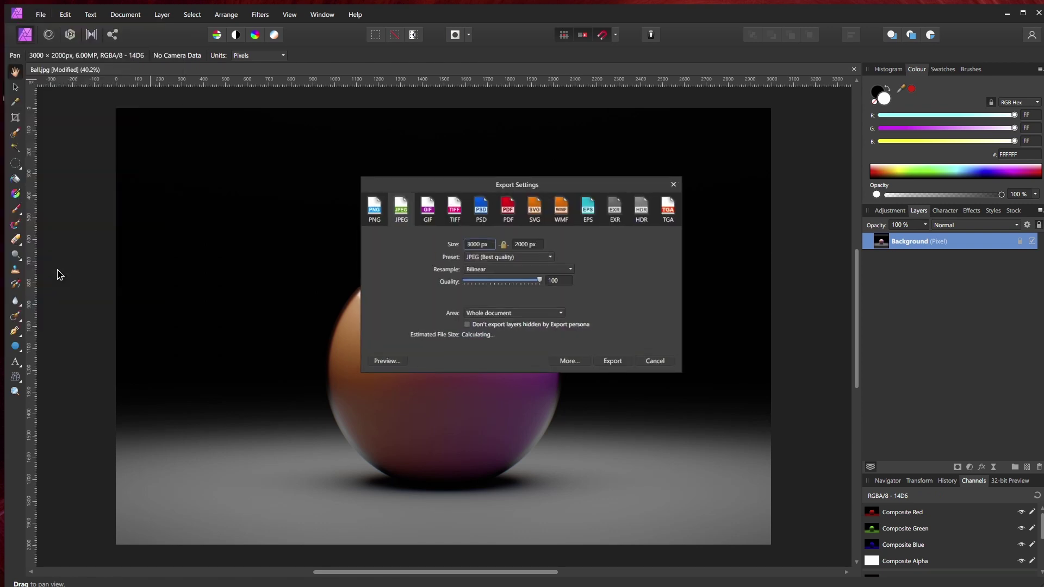
pyautogui.click(568, 363)
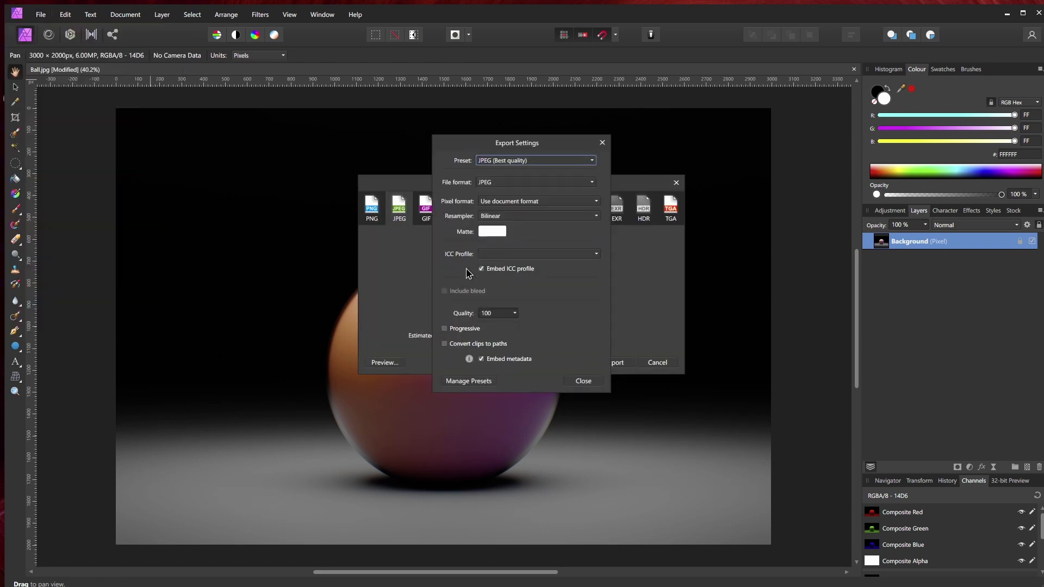
pyautogui.click(583, 382)
pyautogui.click(617, 363)
# Step: Open Ball.jpg and Ball_tagged.jpg together in Photos and toggle between them fullscreen
pyautogui.moveTo(196, 274); pyautogui.dragTo(26, 101)
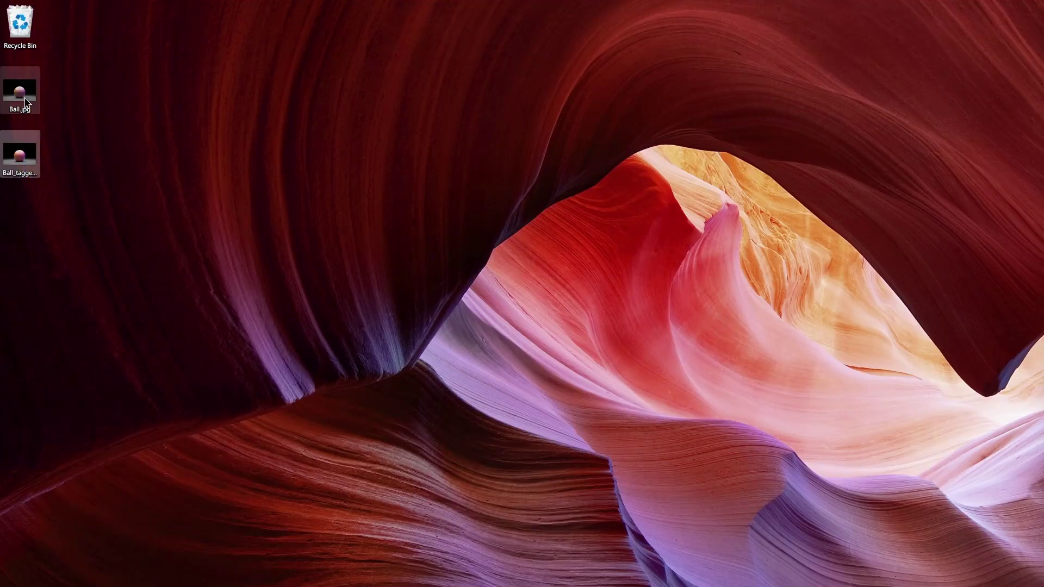
pyautogui.doubleClick(26, 101)
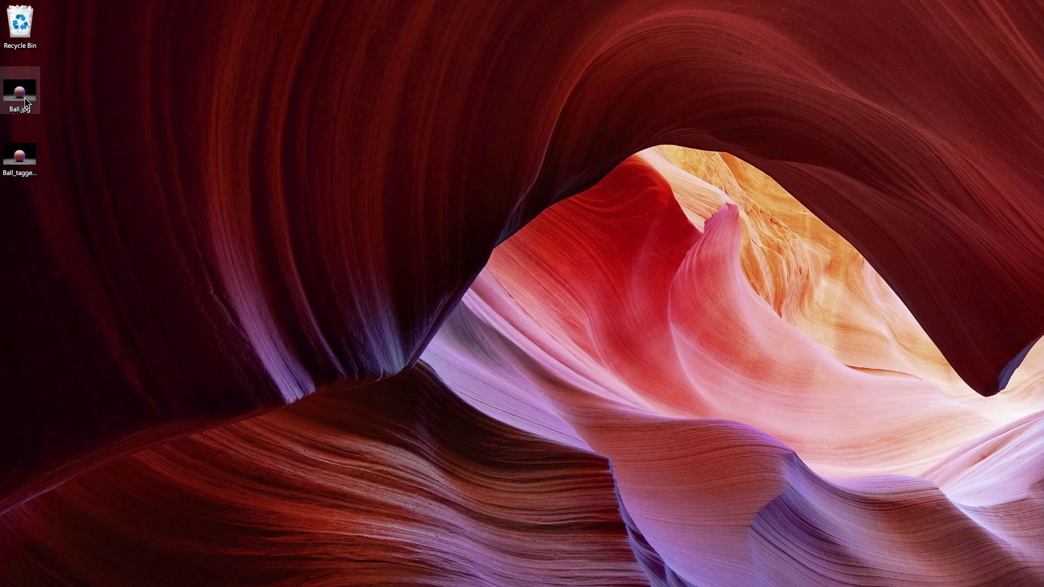
pyautogui.press('Right')
pyautogui.press('Left')
pyautogui.press('Right')
pyautogui.press('Left')
pyautogui.press('Right')
pyautogui.press('super+Up')
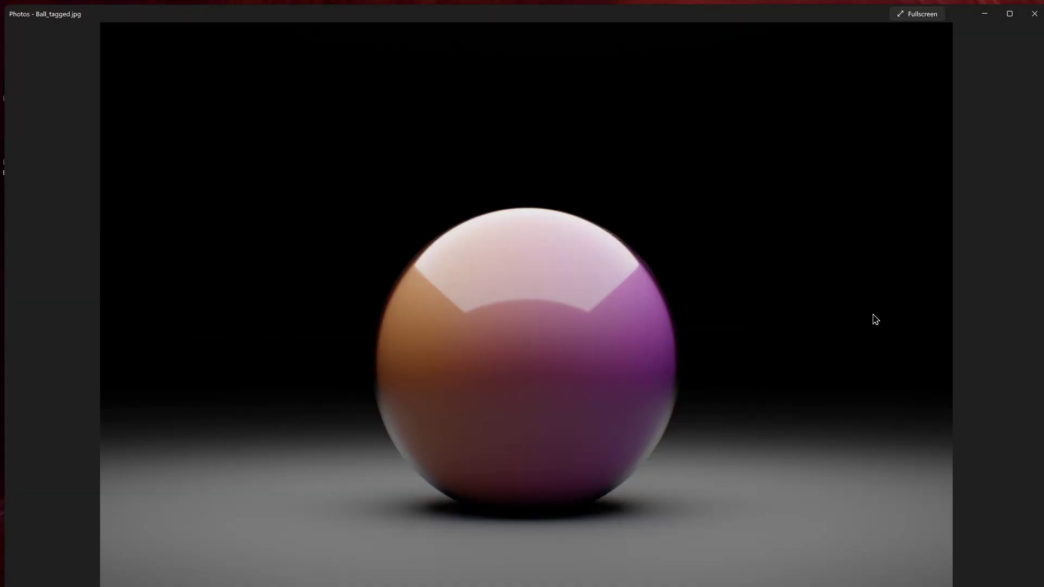
pyautogui.press('Left')
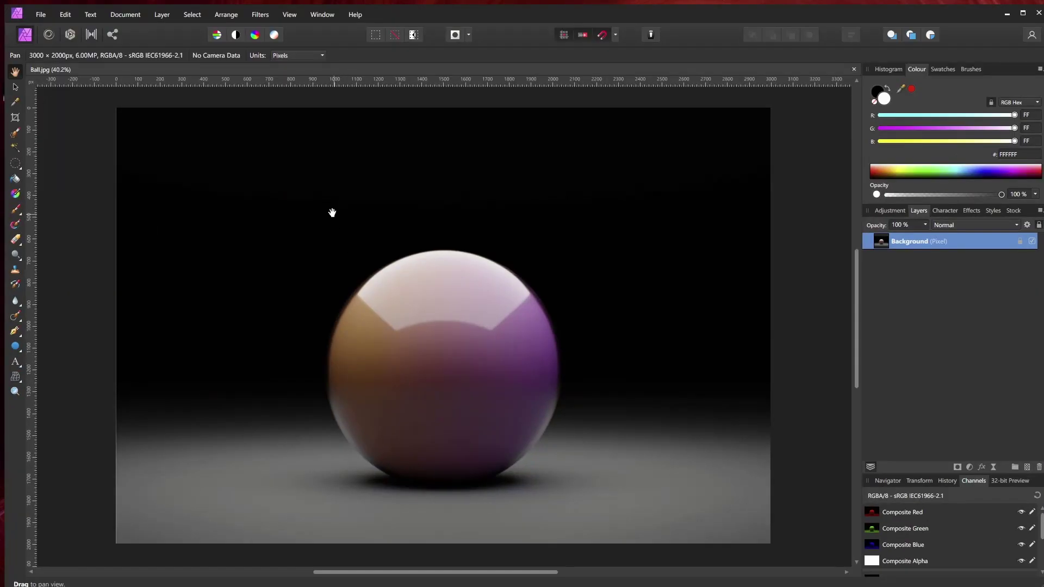
# Step: Assign the 14D6 ICC profile to the ball render
pyautogui.click(125, 15)
pyautogui.click(98, 63)
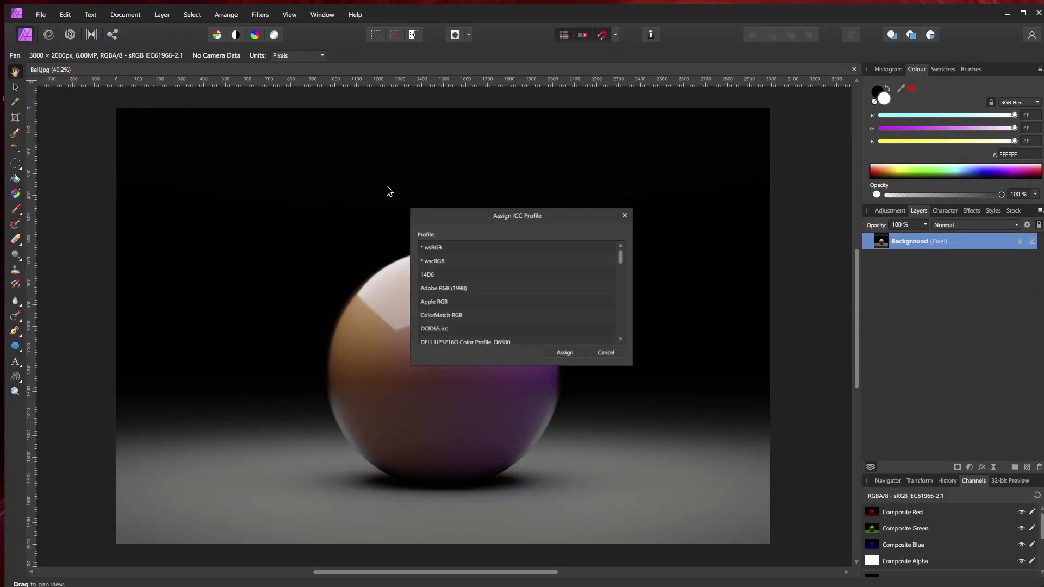
pyautogui.click(430, 274)
pyautogui.click(567, 356)
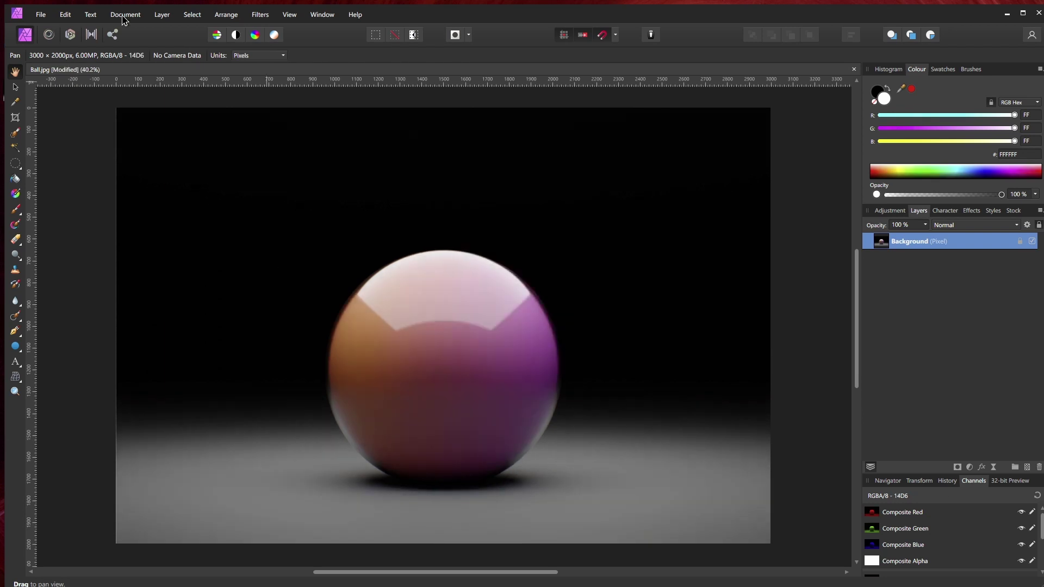
# Step: Convert the image's colour profile to sRGB IEC61966-2.1
pyautogui.click(125, 14)
pyautogui.click(87, 51)
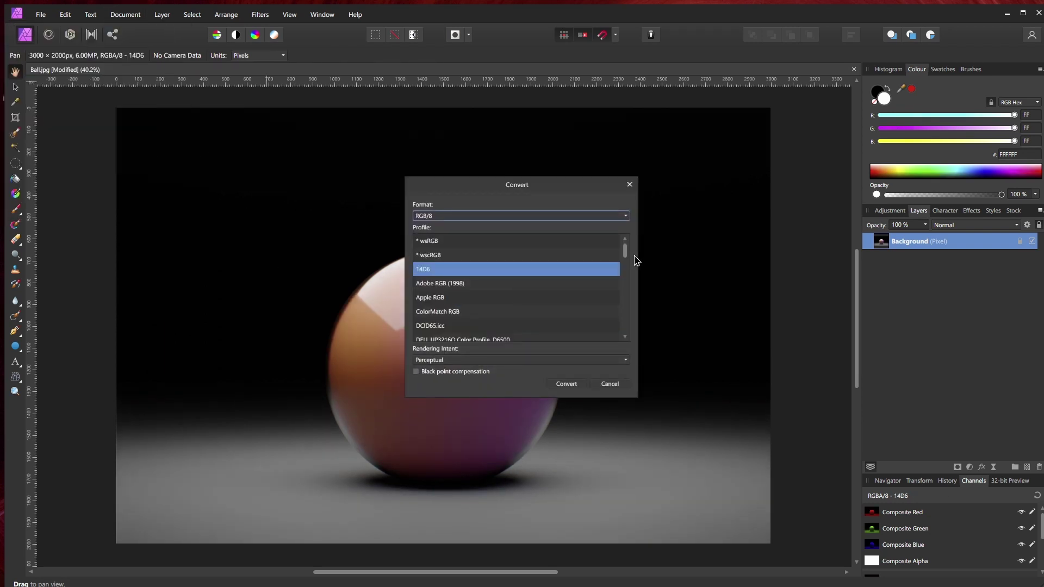
pyautogui.scroll(-3, 627, 265)
pyautogui.moveTo(627, 265); pyautogui.dragTo(629, 332)
pyautogui.click(515, 324)
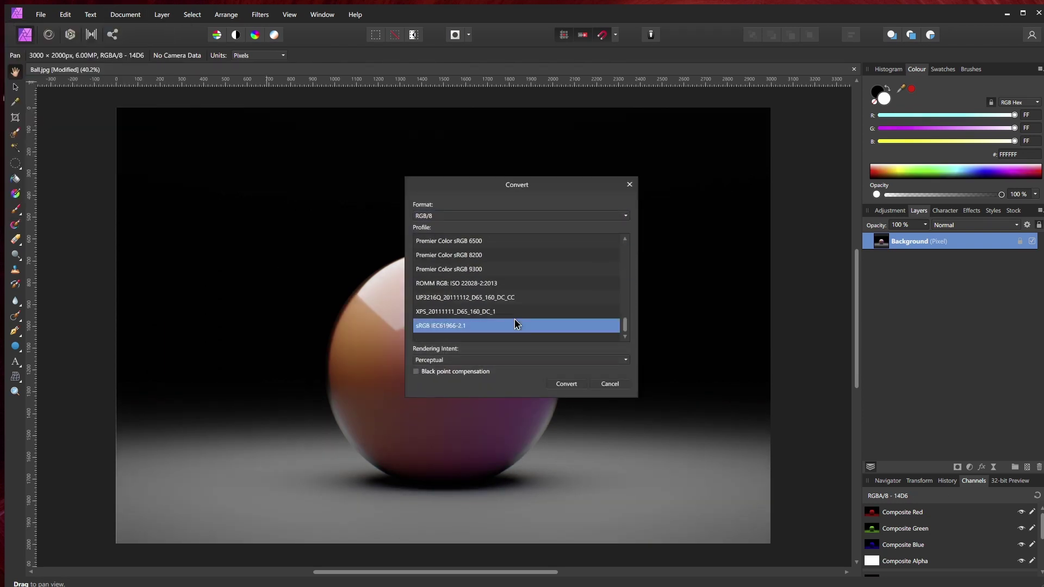
pyautogui.click(568, 383)
# Step: Export a JPEG with the ICC profile embedded
pyautogui.click(41, 15)
pyautogui.click(68, 275)
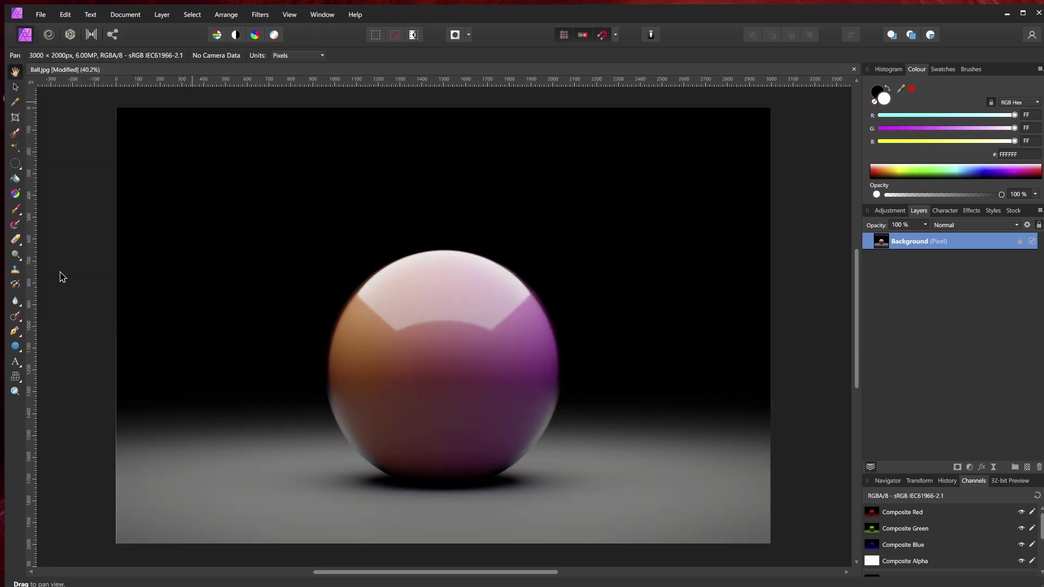
pyautogui.click(570, 363)
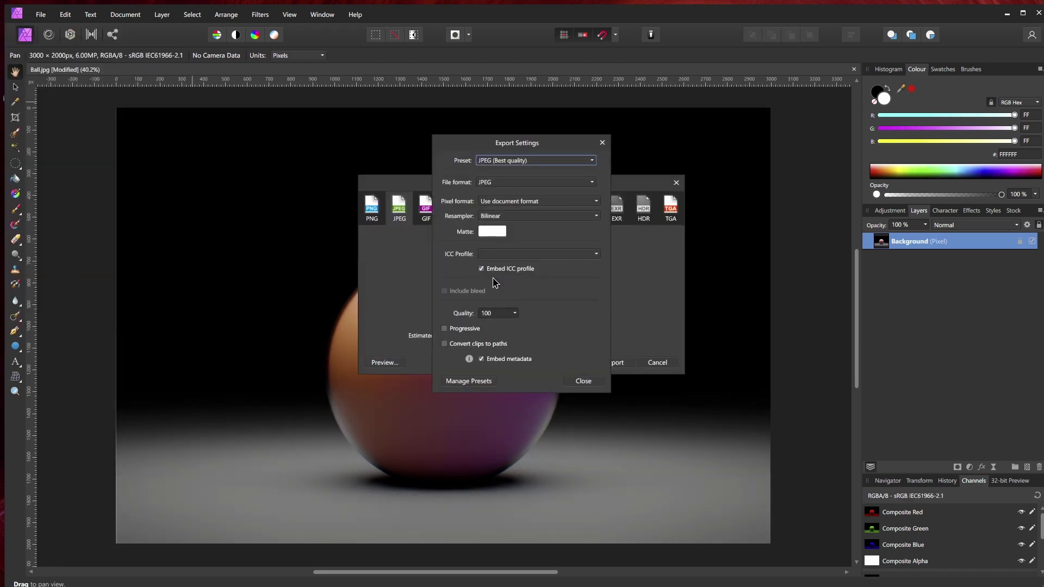
pyautogui.click(586, 380)
pyautogui.click(616, 363)
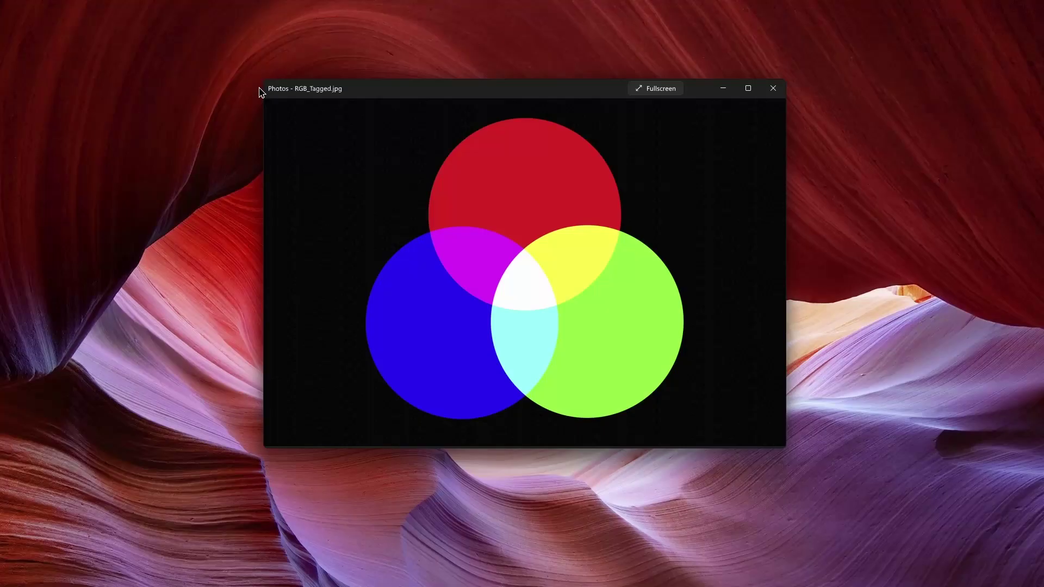
# Step: Snip the region around the Photos window showing RGB_Tagged.jpg and save the capture
pyautogui.press('super+shift+s')
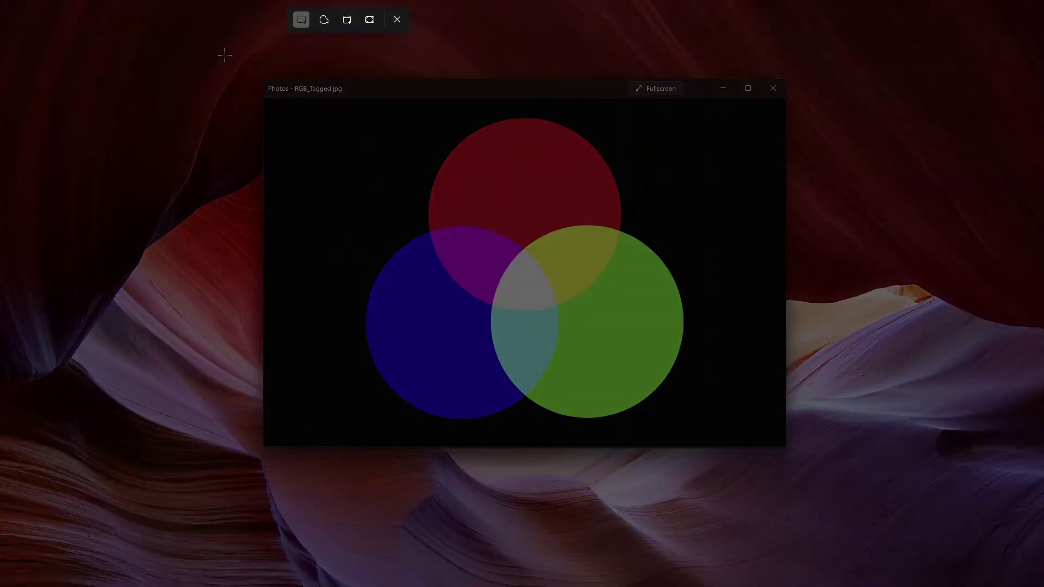
pyautogui.moveTo(224, 55); pyautogui.dragTo(821, 474)
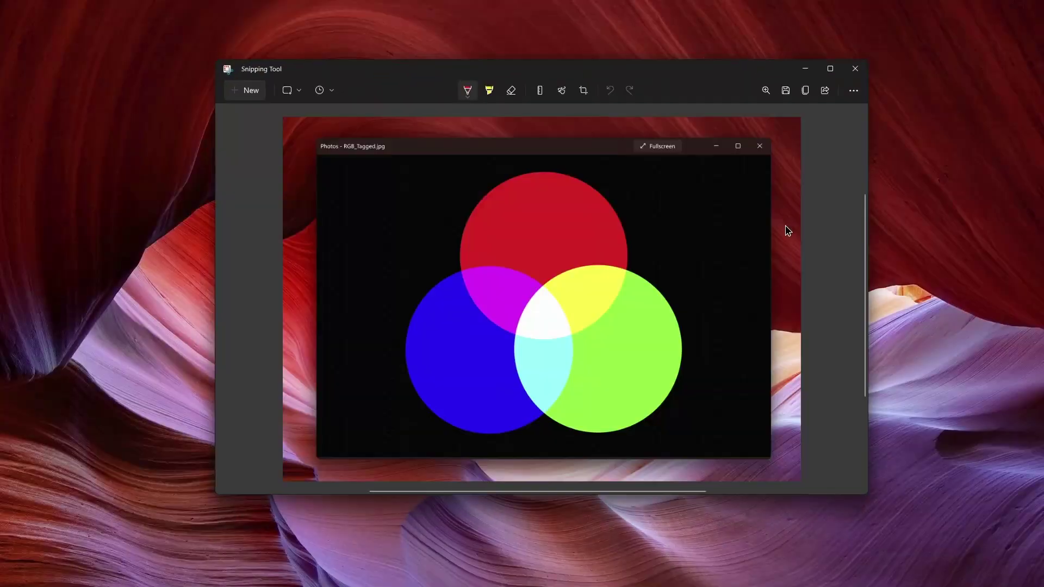
pyautogui.click(786, 88)
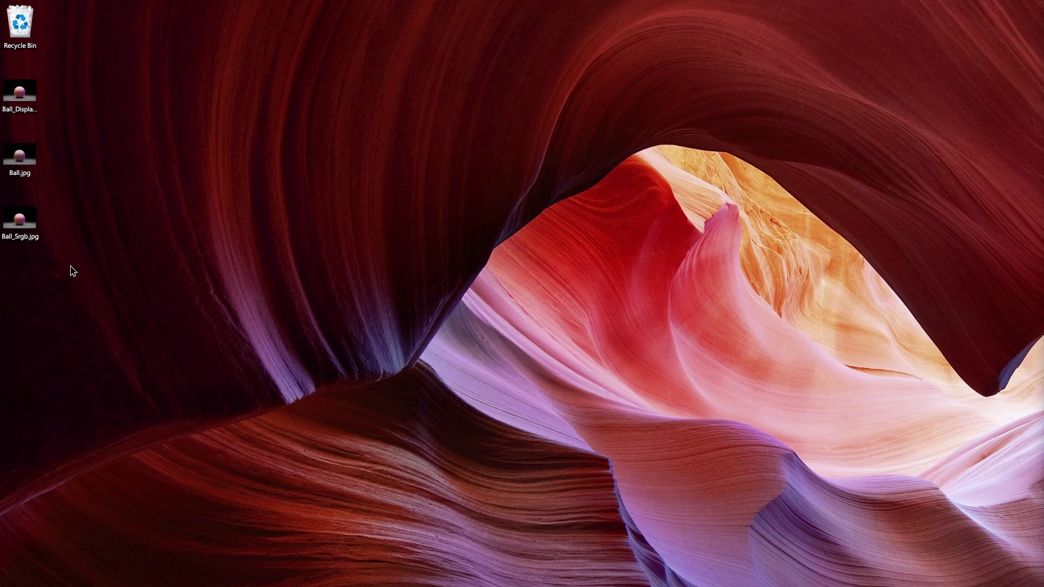
# Step: Open Ball_Srgb.jpg's Properties Details and highlight its sRGB colour representation
pyautogui.rightClick(32, 221)
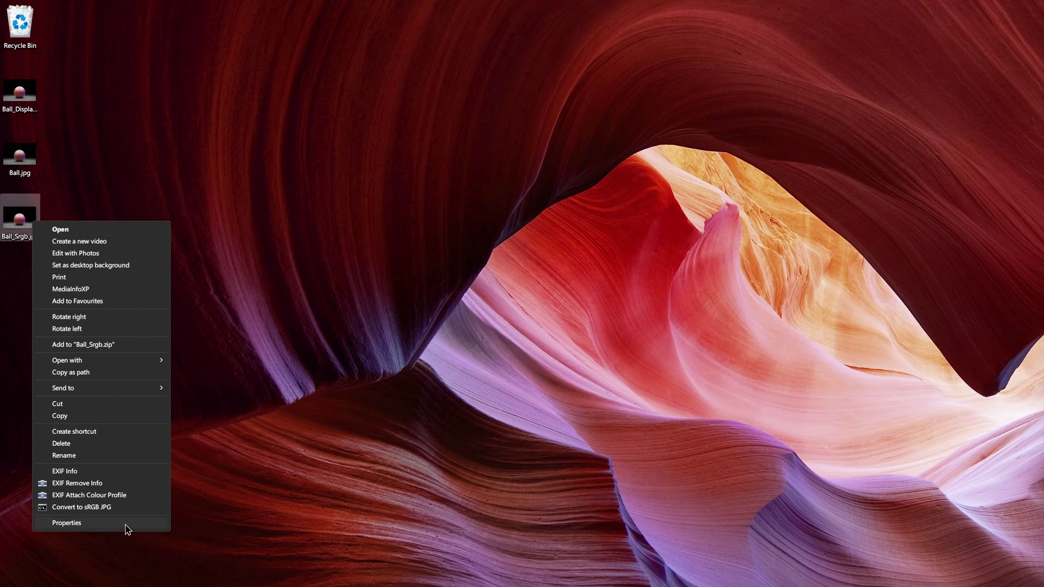
pyautogui.click(125, 524)
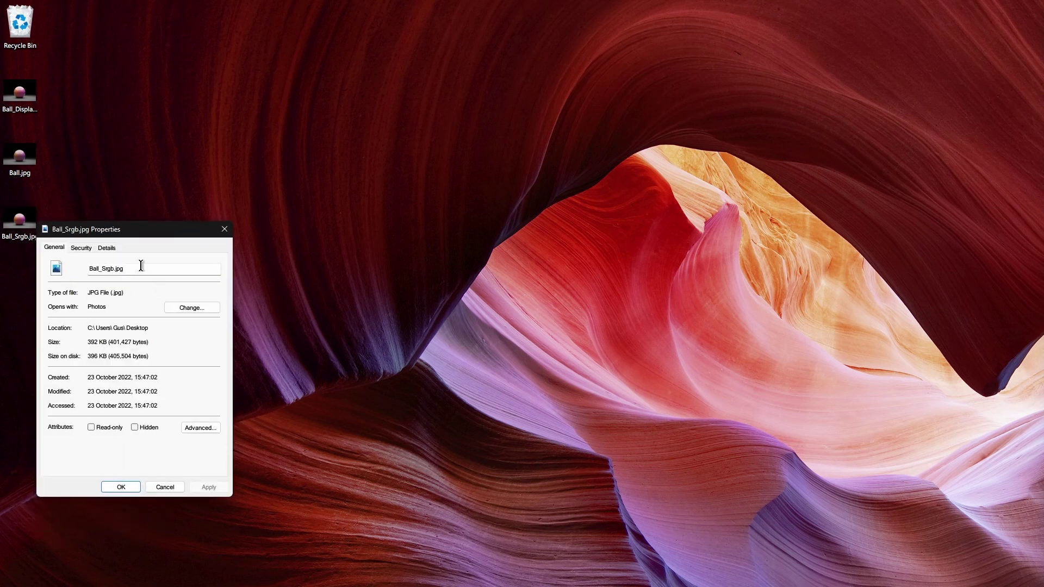
pyautogui.click(105, 247)
pyautogui.scroll(-2, 121, 353)
pyautogui.scroll(-2, 106, 383)
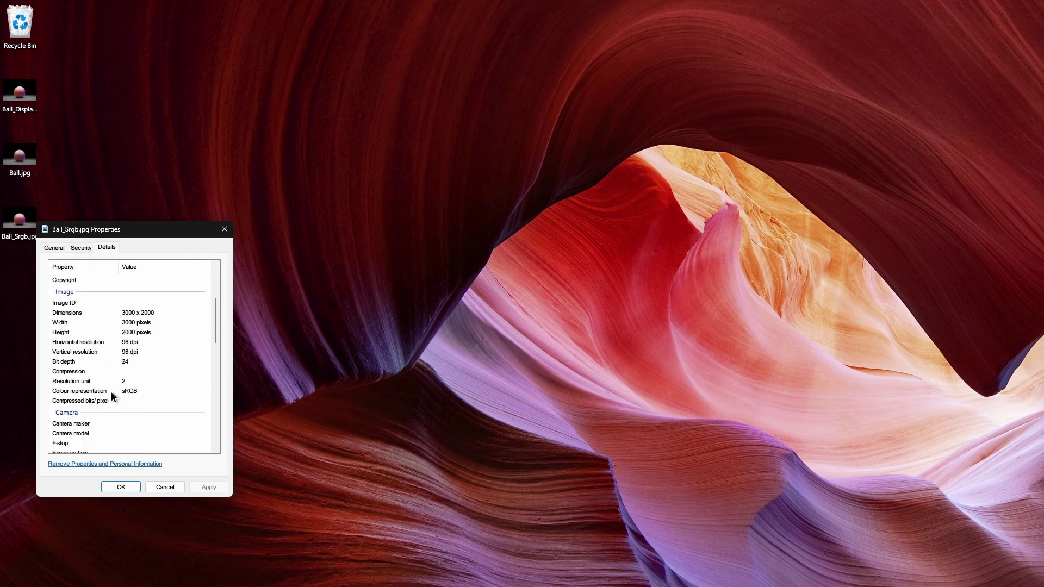
pyautogui.click(128, 391)
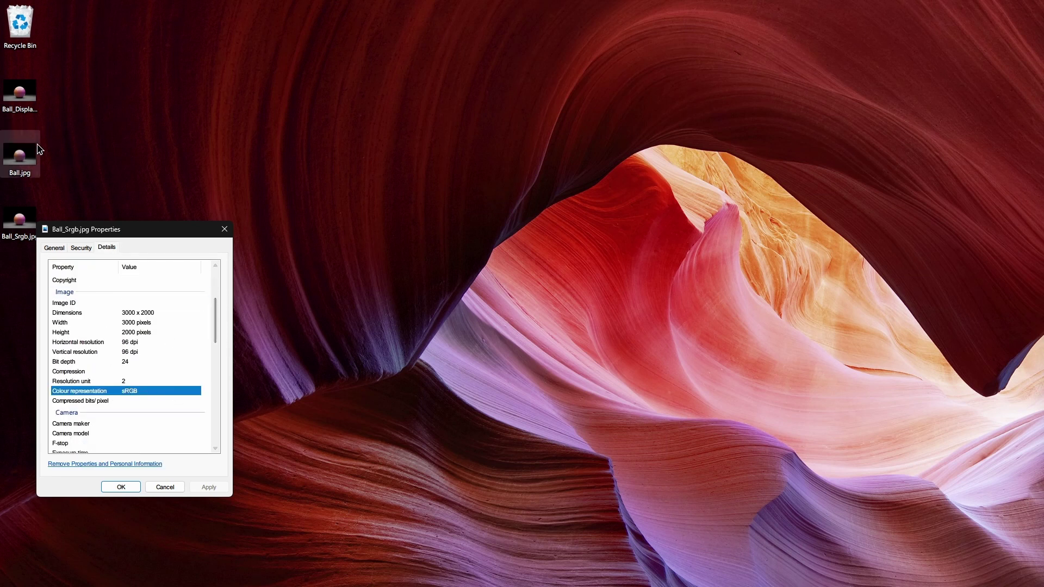
# Step: Open Ball_Display.jpg's Properties Details and highlight its Uncalibrated colour representation
pyautogui.rightClick(37, 101)
pyautogui.click(114, 404)
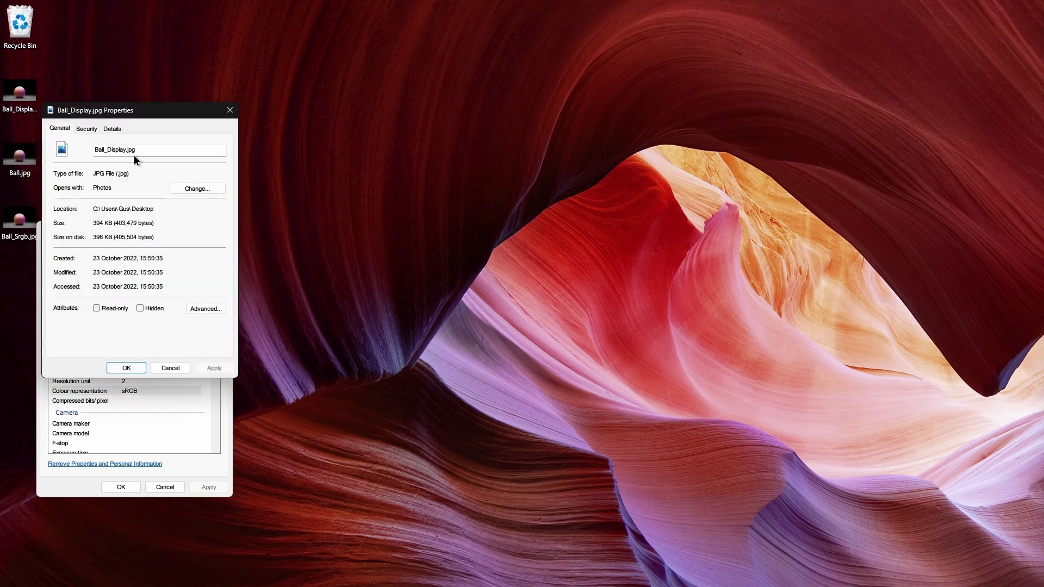
pyautogui.click(109, 129)
pyautogui.scroll(-6, 162, 219)
pyautogui.click(163, 217)
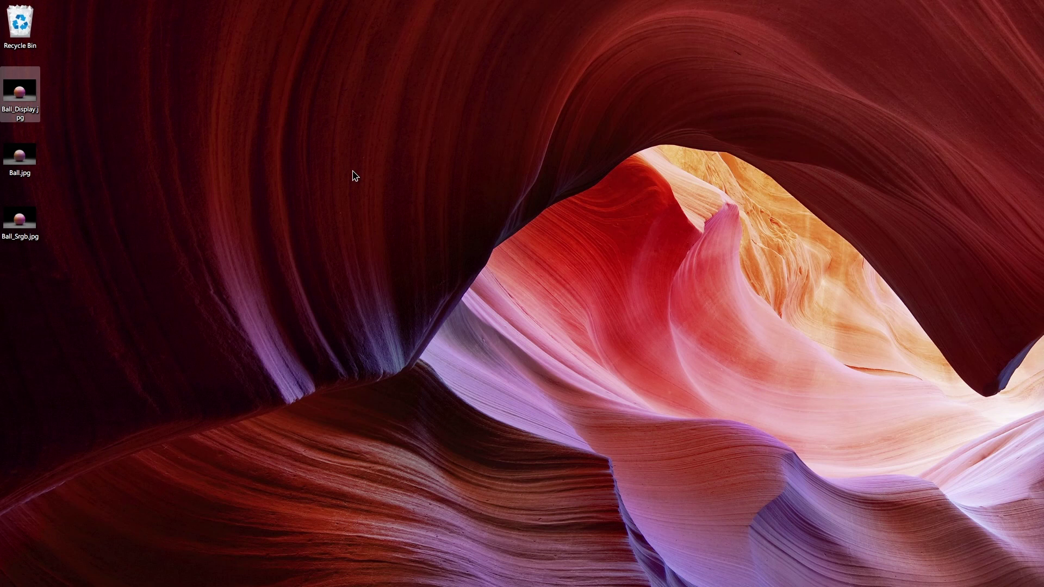
# Step: Drop the exiftool-12.49.zip download onto the desktop beside the ball images
pyautogui.click(352, 153)
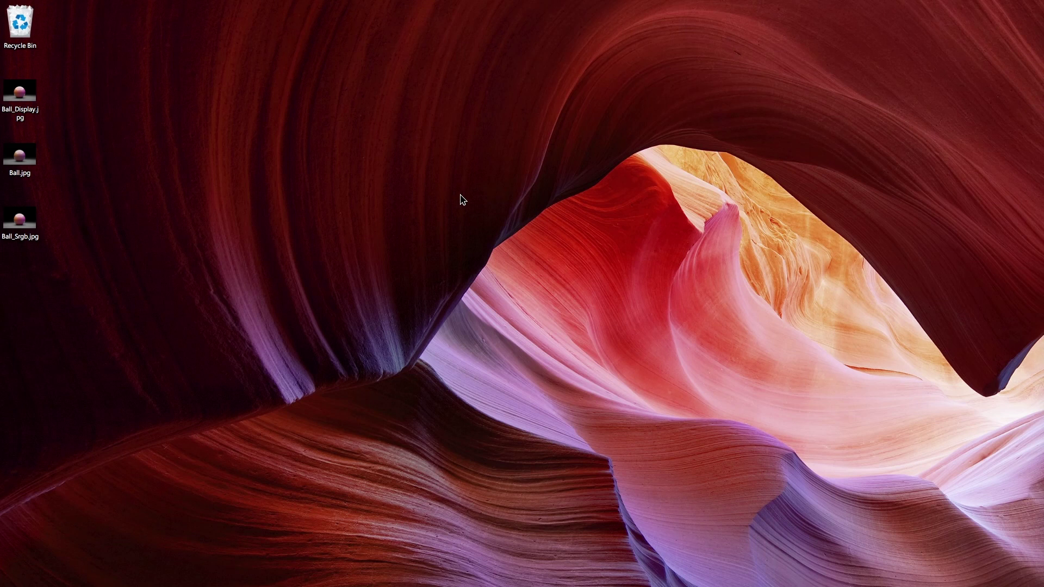
pyautogui.moveTo(1, 435); pyautogui.dragTo(10, 299)
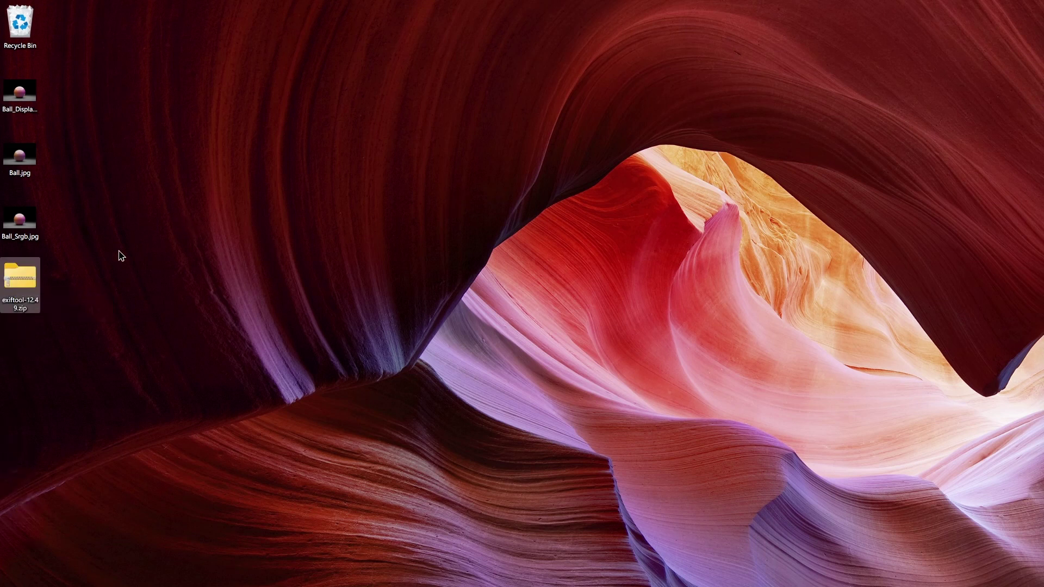
pyautogui.click(237, 134)
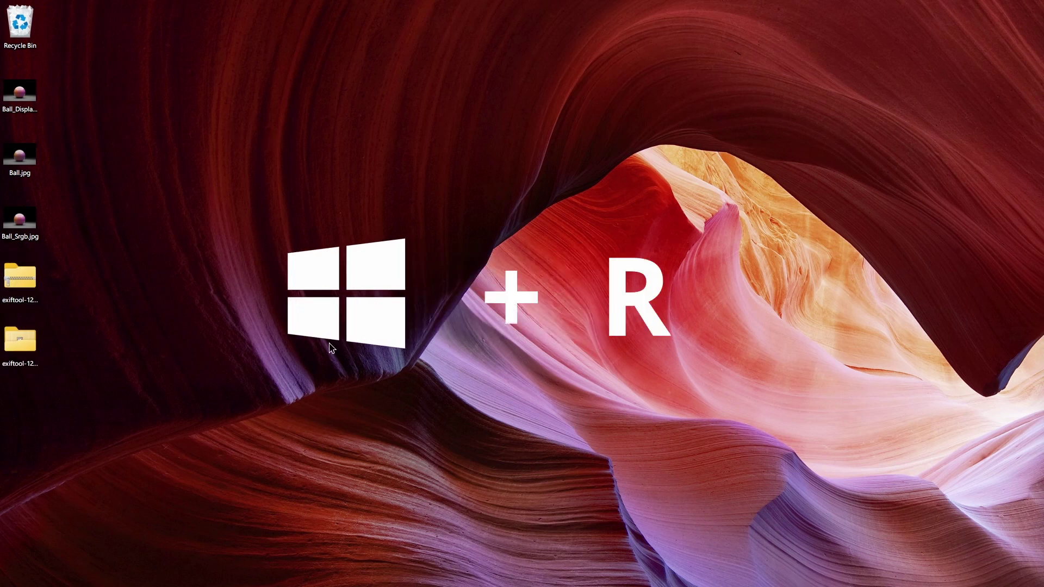
# Step: Open the SendTo folder through Run with shell:sendto
pyautogui.press('super+r')
pyautogui.moveTo(300, 344); pyautogui.dragTo(294, 172)
pyautogui.write('shell:sendto')
pyautogui.press('Return')
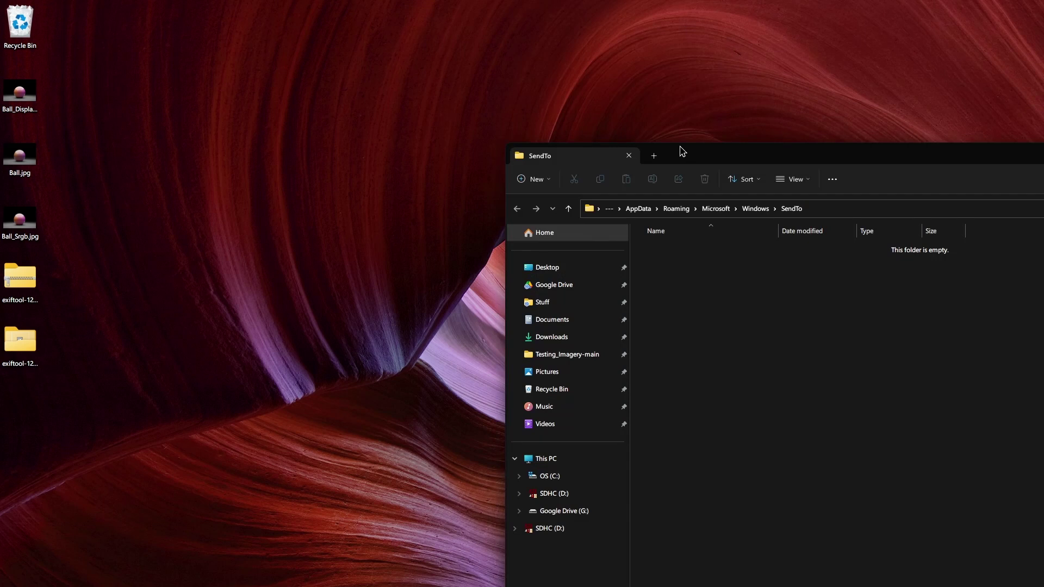
pyautogui.moveTo(683, 151); pyautogui.dragTo(433, 98)
# Step: Move exiftool(-k).exe from the extracted exiftool-12.49 folder into SendTo
pyautogui.doubleClick(21, 342)
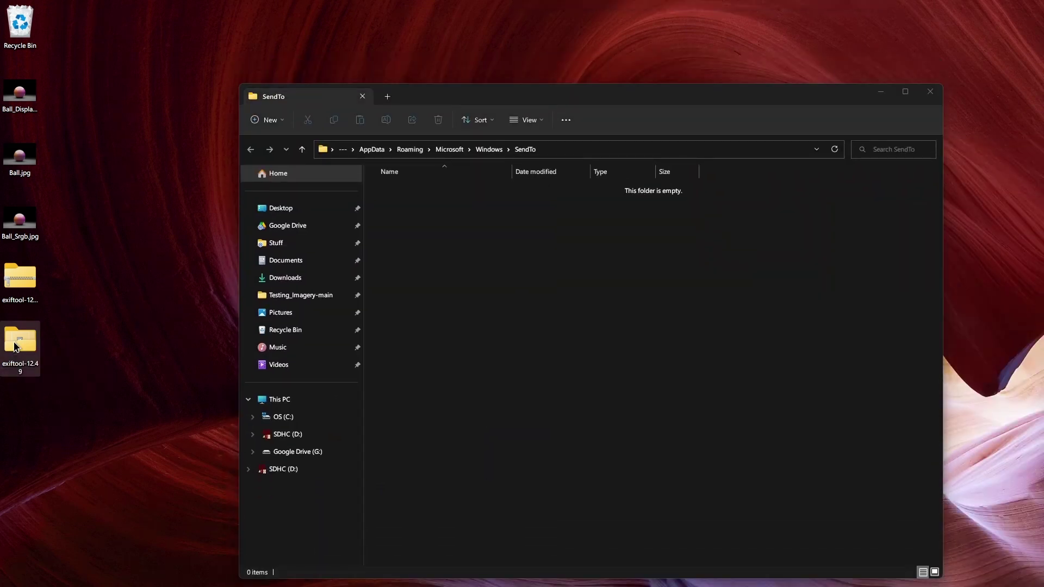
pyautogui.moveTo(451, 127); pyautogui.dragTo(435, 339)
pyautogui.moveTo(414, 440); pyautogui.dragTo(483, 251)
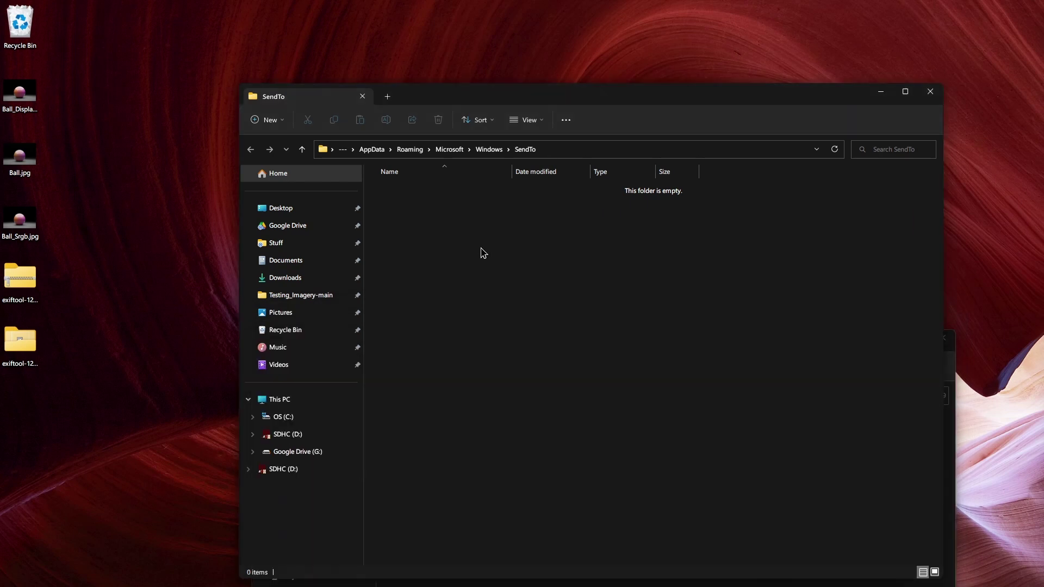
pyautogui.click(931, 94)
# Step: Send Ball_Display.jpg to exiftool(-k).exe and highlight its Profile Description, 14D6
pyautogui.rightClick(28, 86)
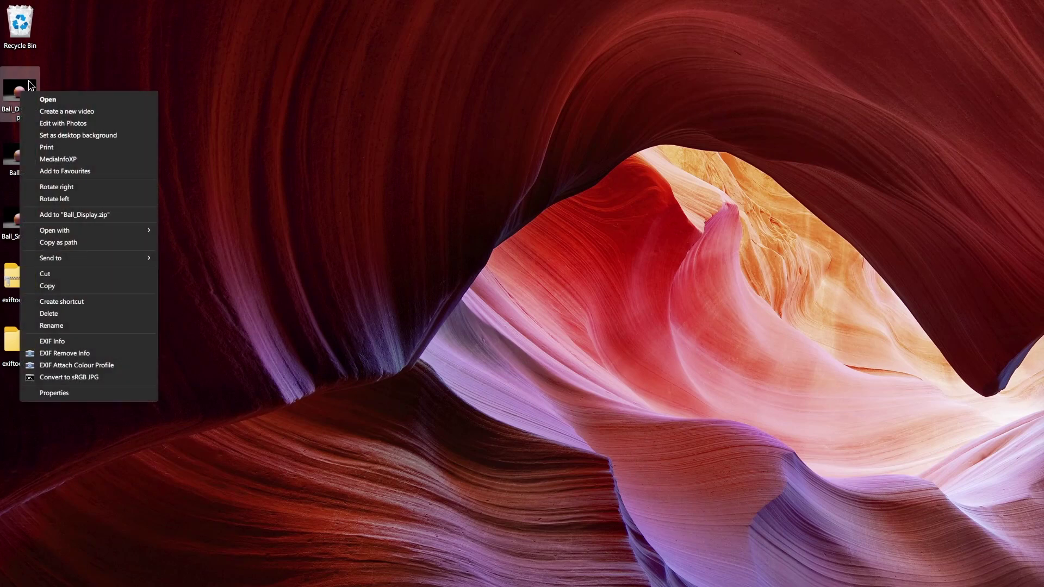
pyautogui.moveTo(66, 259)
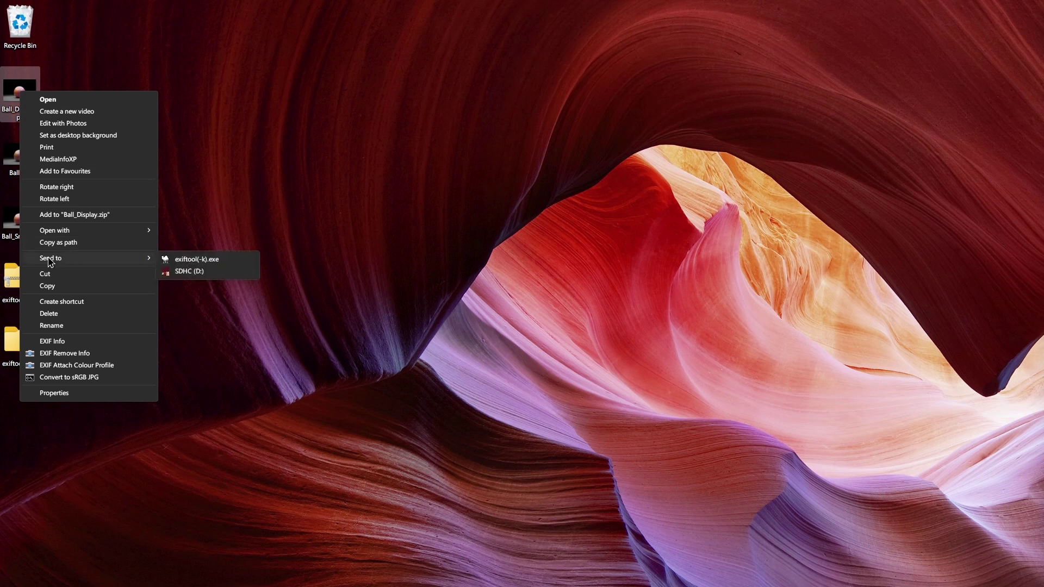
pyautogui.click(176, 264)
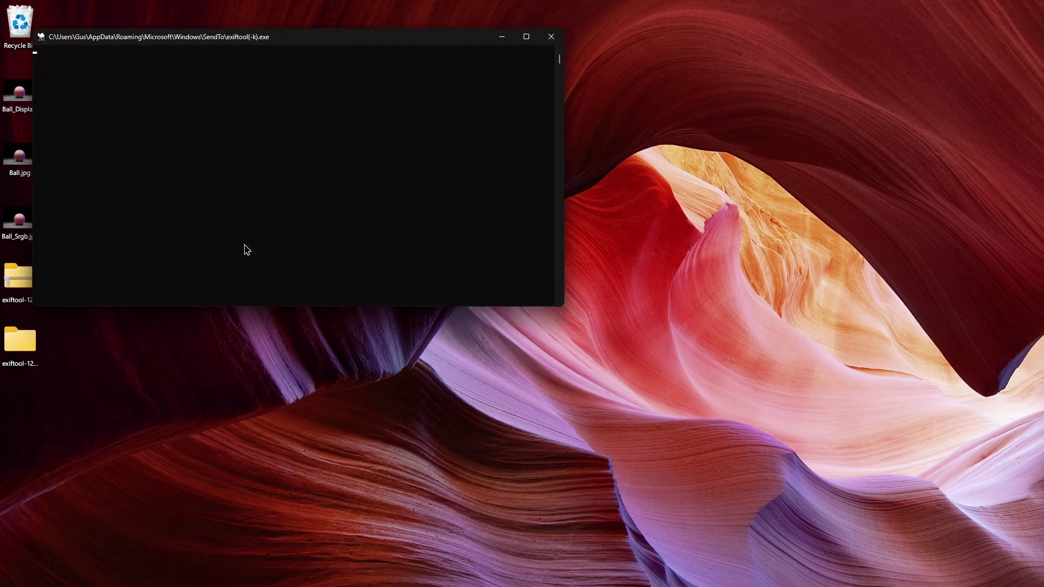
pyautogui.scroll(5, 231, 179)
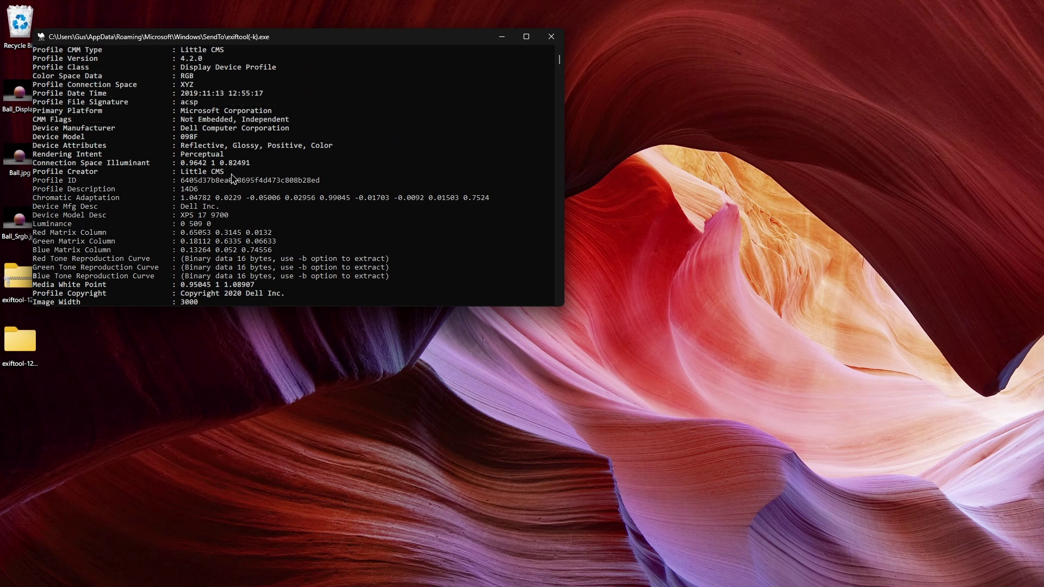
pyautogui.moveTo(215, 190); pyautogui.dragTo(36, 190)
pyautogui.press('Return')
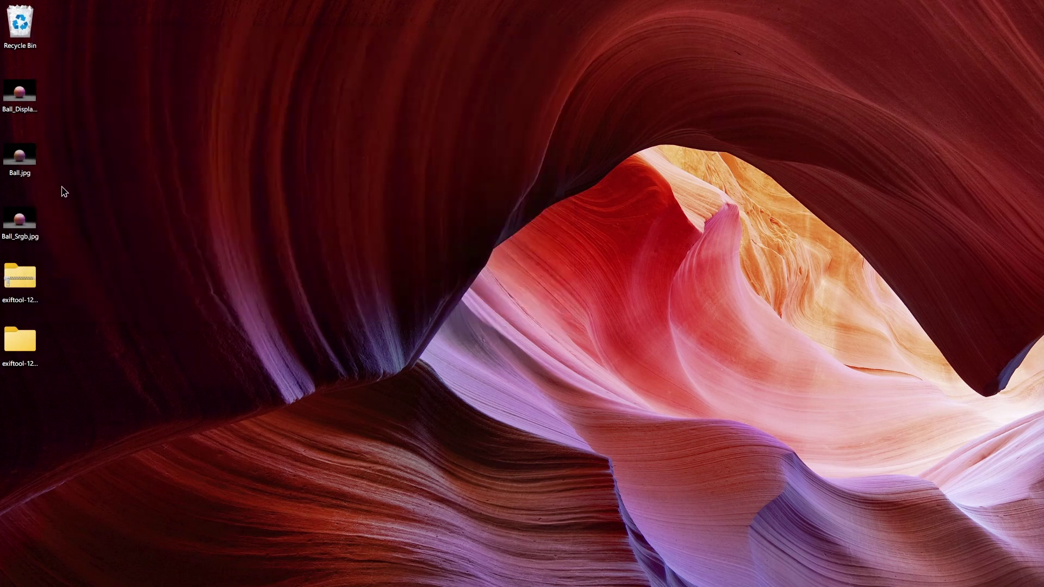
# Step: Send Ball_Srgb.jpg to exiftool(-k).exe and highlight its sRGB IEC61966-2.1 profile description
pyautogui.rightClick(20, 208)
pyautogui.moveTo(103, 378)
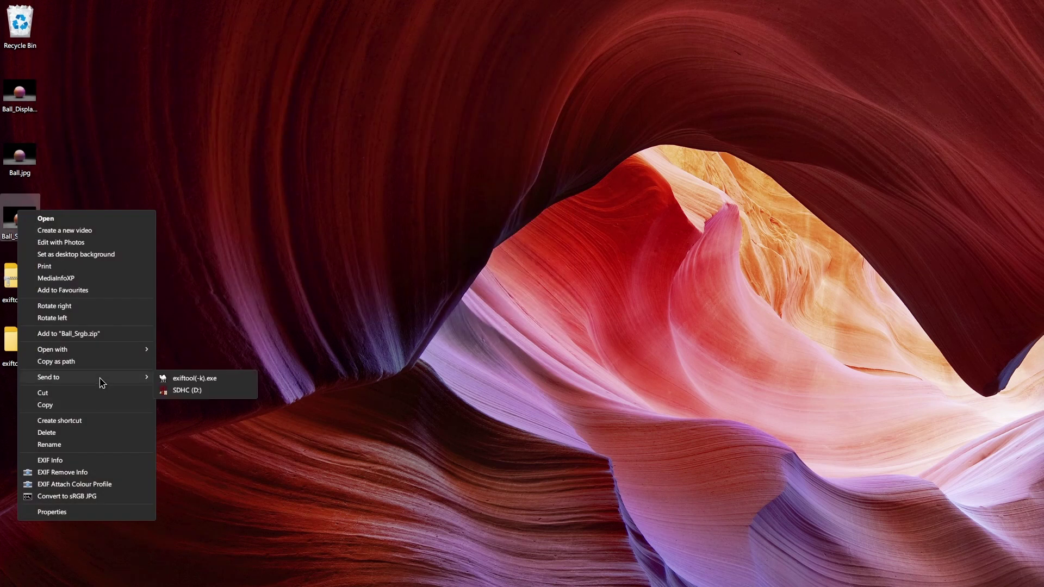
pyautogui.click(169, 381)
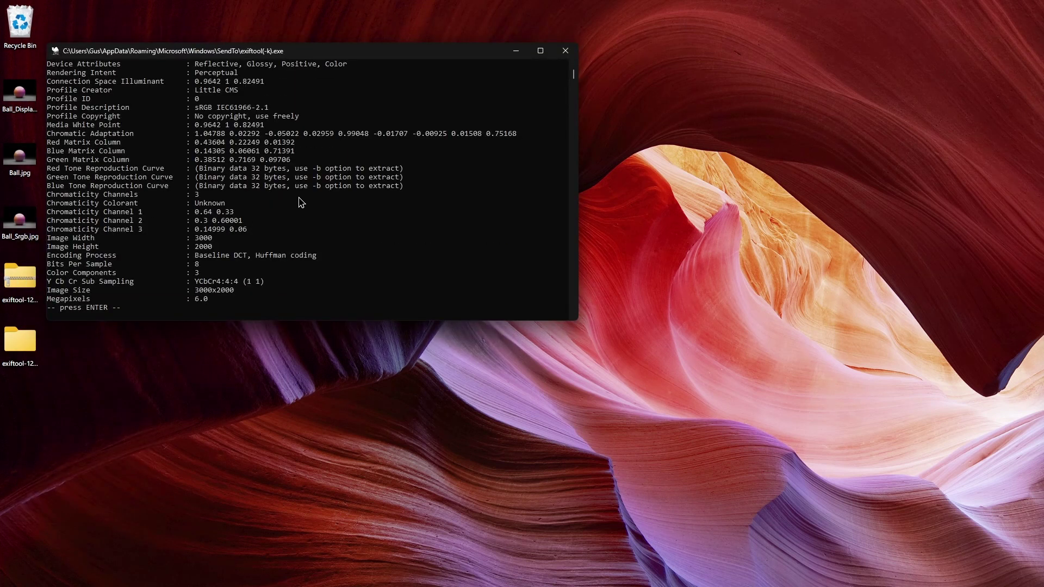
pyautogui.moveTo(282, 108); pyautogui.dragTo(112, 109)
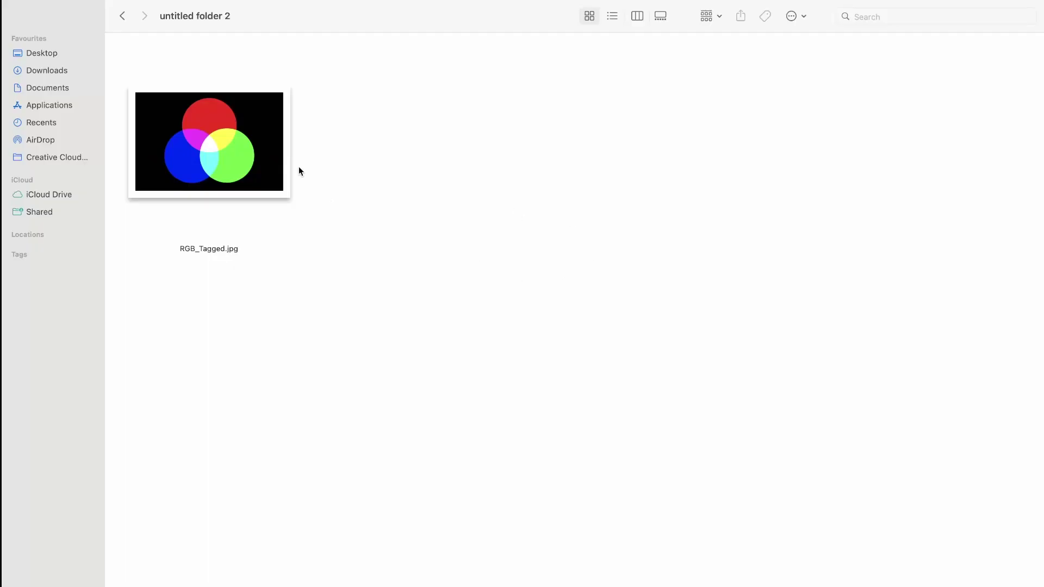
# Step: Get Info on RGB_Tagged.jpg and highlight its sRGB IEC61966-2.1 colour profile
pyautogui.rightClick(261, 147)
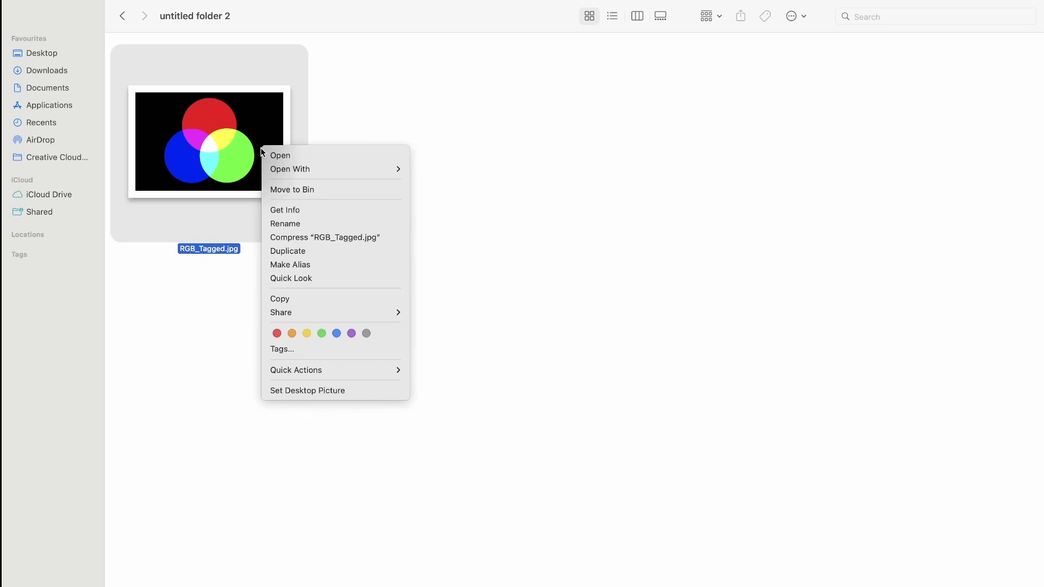
pyautogui.click(285, 214)
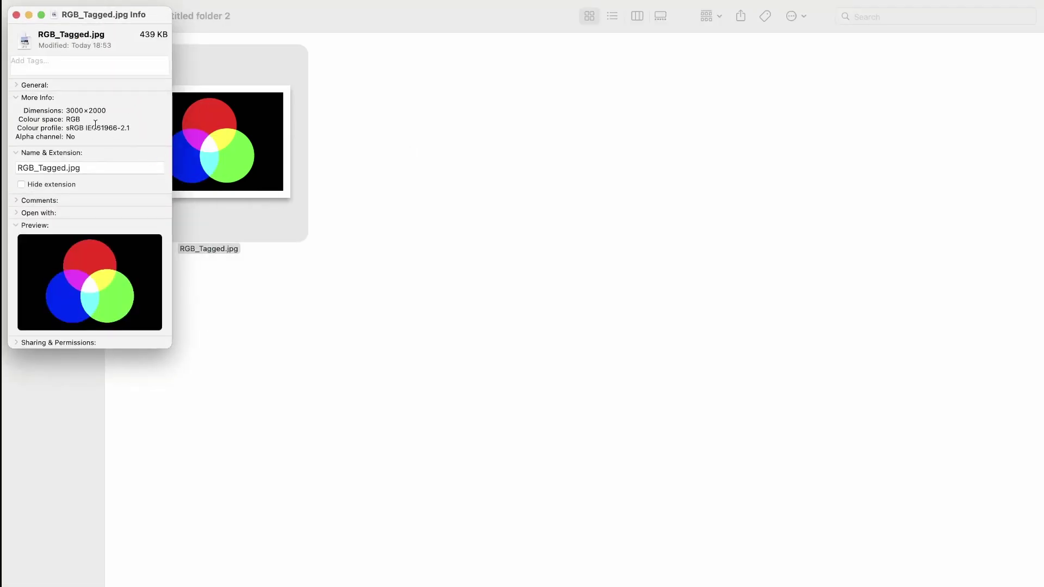
pyautogui.moveTo(66, 127); pyautogui.dragTo(129, 130)
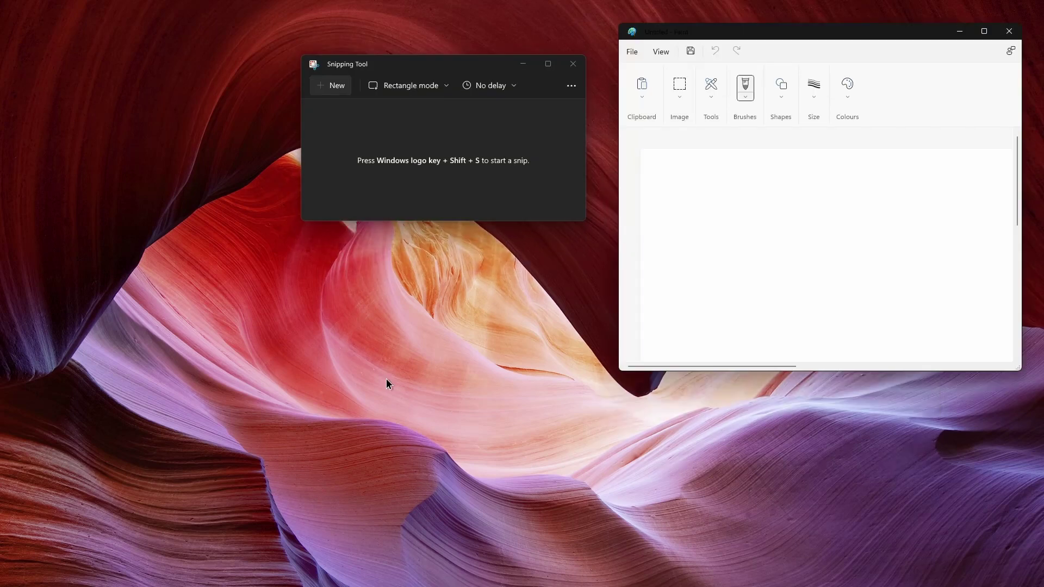
# Step: Set the Snipping Tool window aside and open File Explorer on This PC
pyautogui.moveTo(359, 315); pyautogui.dragTo(511, 482)
pyautogui.press('super+e')
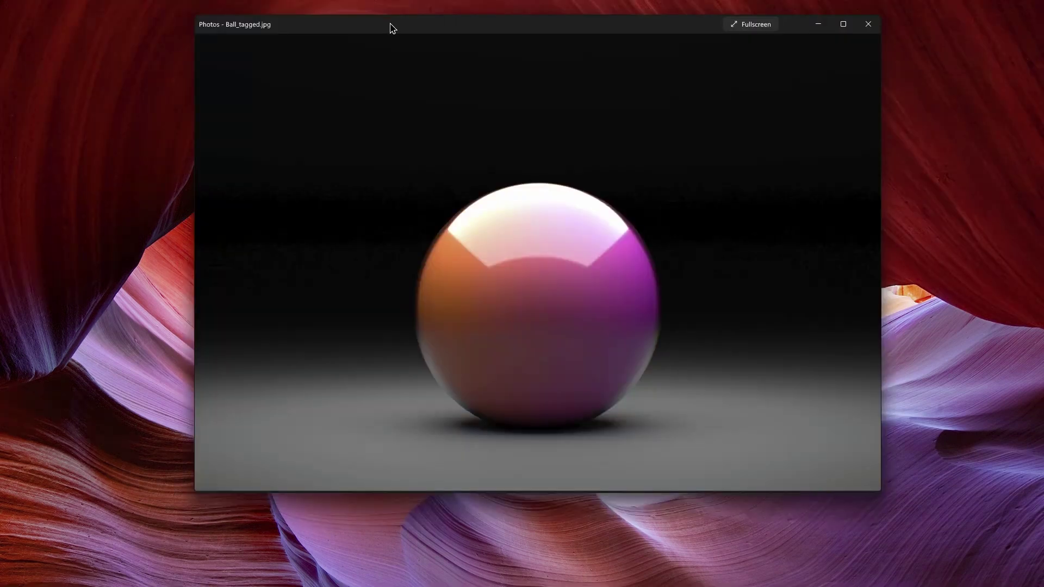
# Step: Move the sphere image window down and to the right
pyautogui.moveTo(390, 28); pyautogui.dragTo(400, 63)
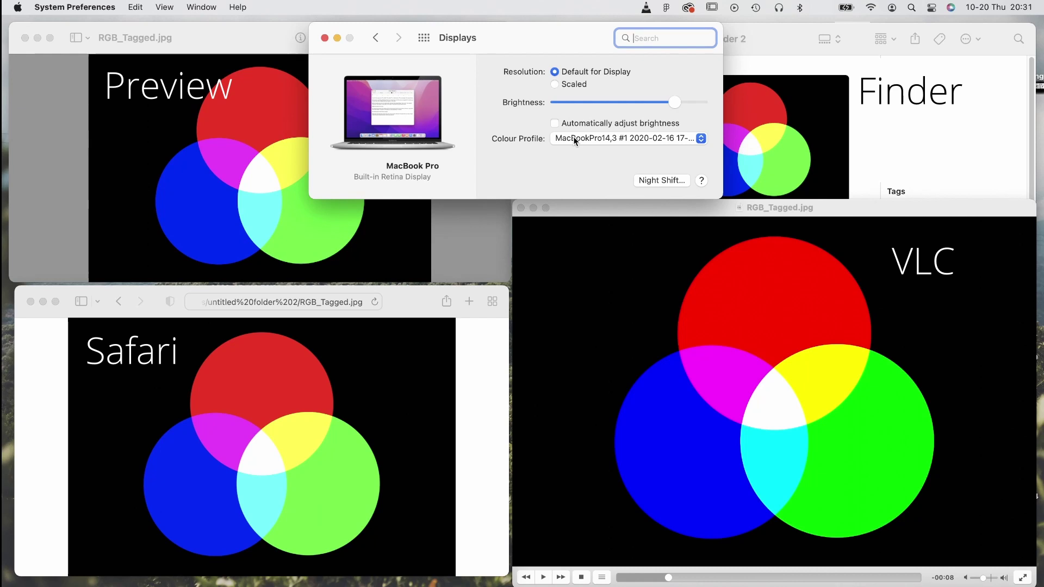
pyautogui.click(574, 138)
pyautogui.click(577, 159)
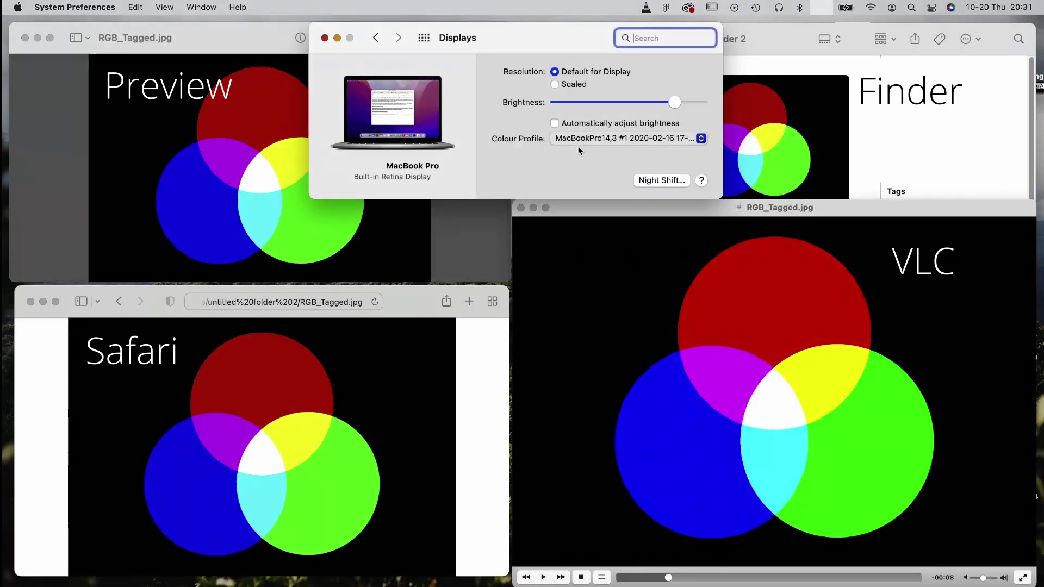
pyautogui.click(579, 142)
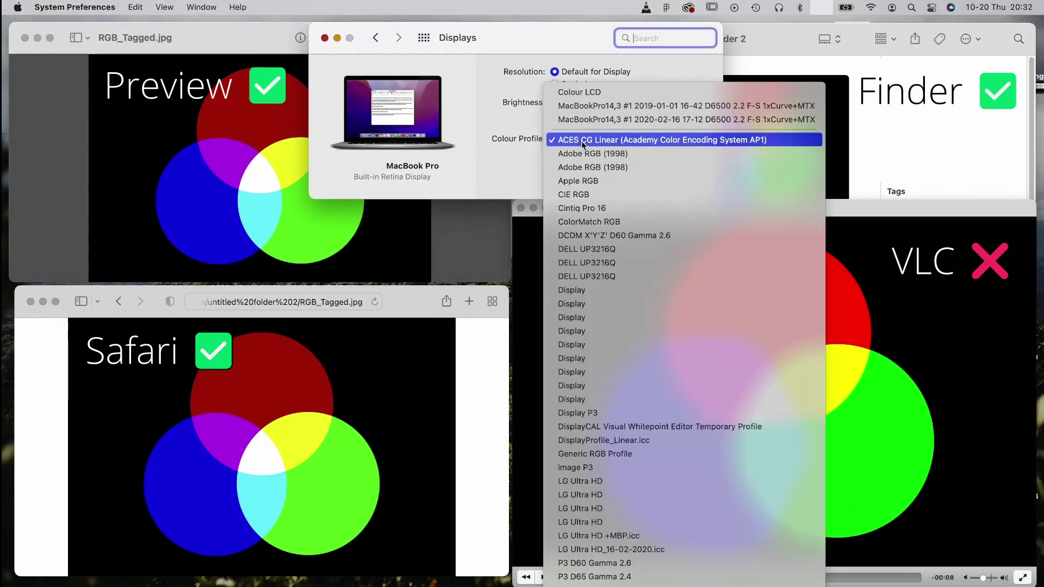
pyautogui.click(580, 120)
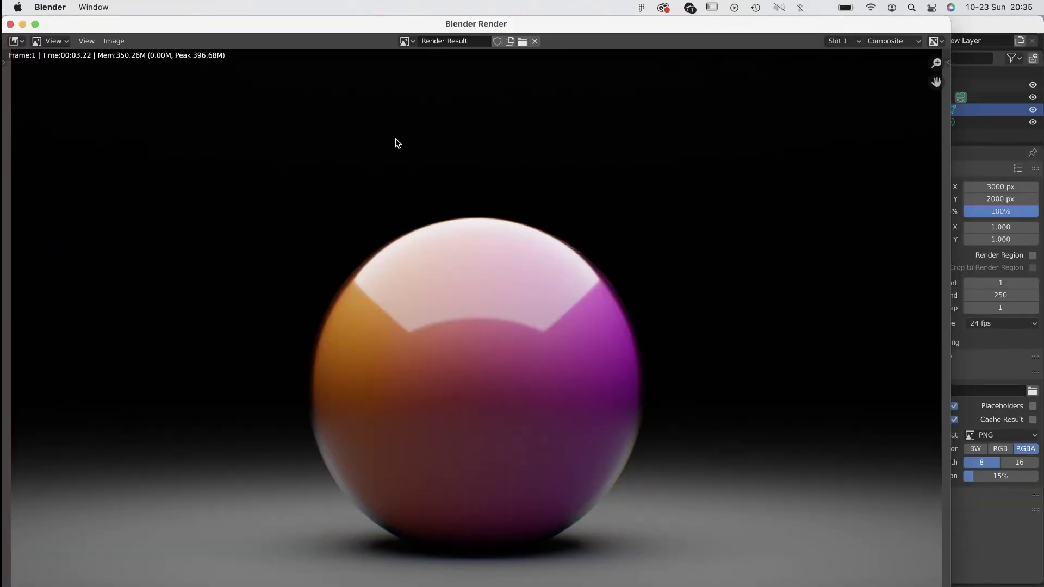
# Step: Start Save As for the ball render with JPEG as the file format
pyautogui.scroll(2, 394, 133)
pyautogui.scroll(-6, 375, 122)
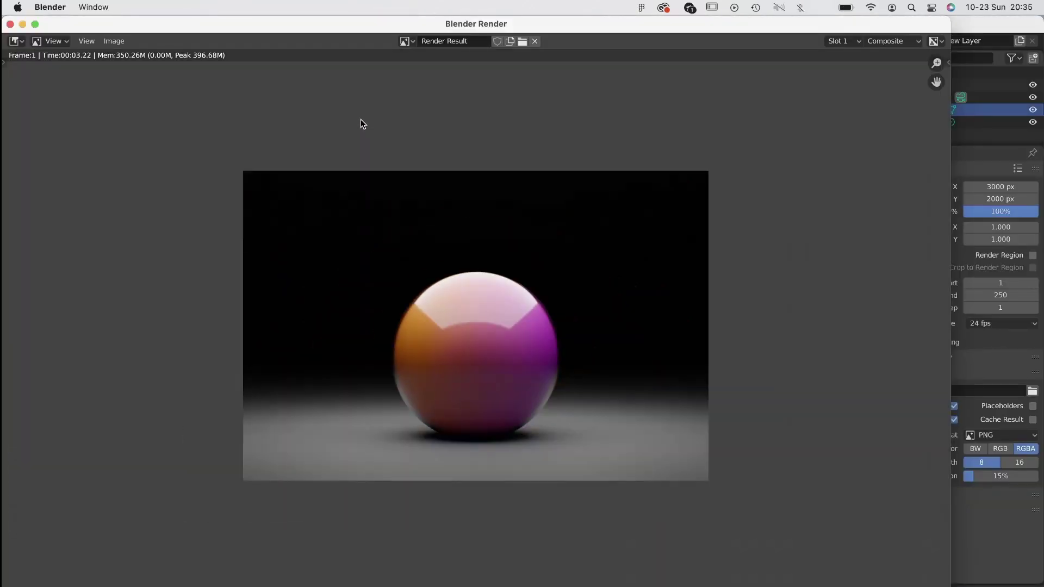
pyautogui.scroll(2, 335, 132)
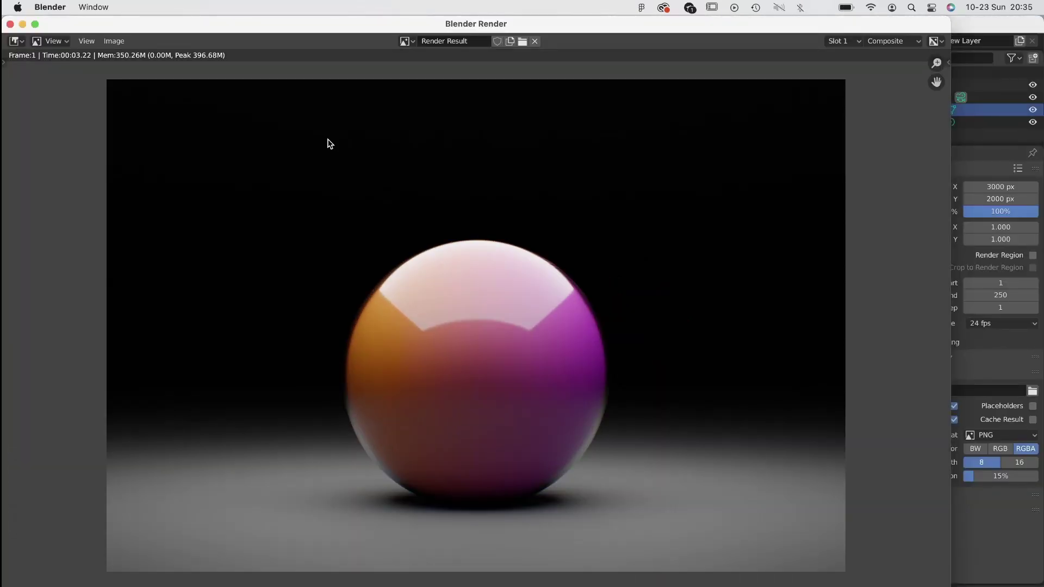
pyautogui.click(121, 44)
pyautogui.click(133, 130)
pyautogui.click(799, 169)
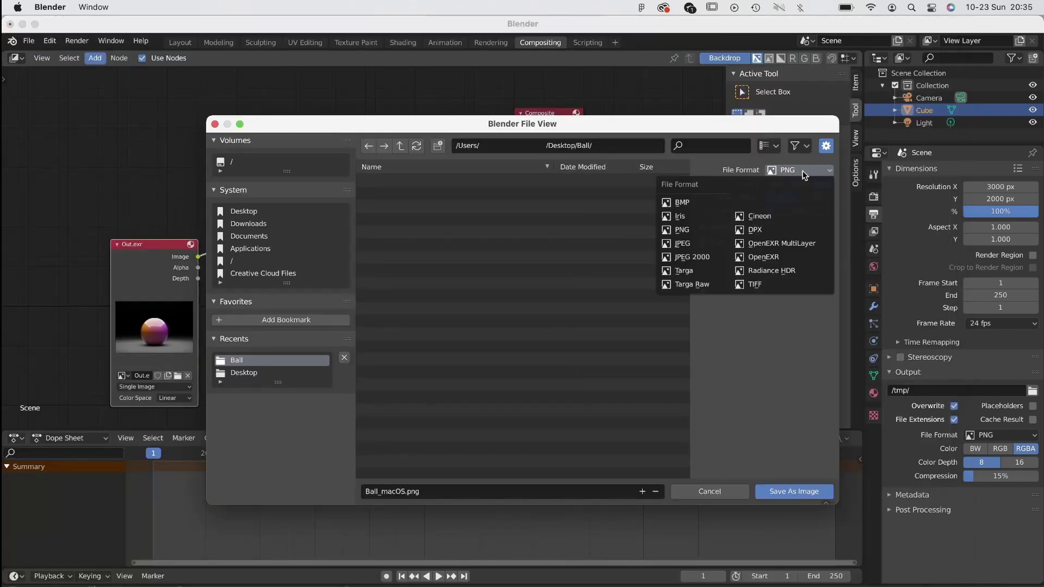
pyautogui.click(692, 244)
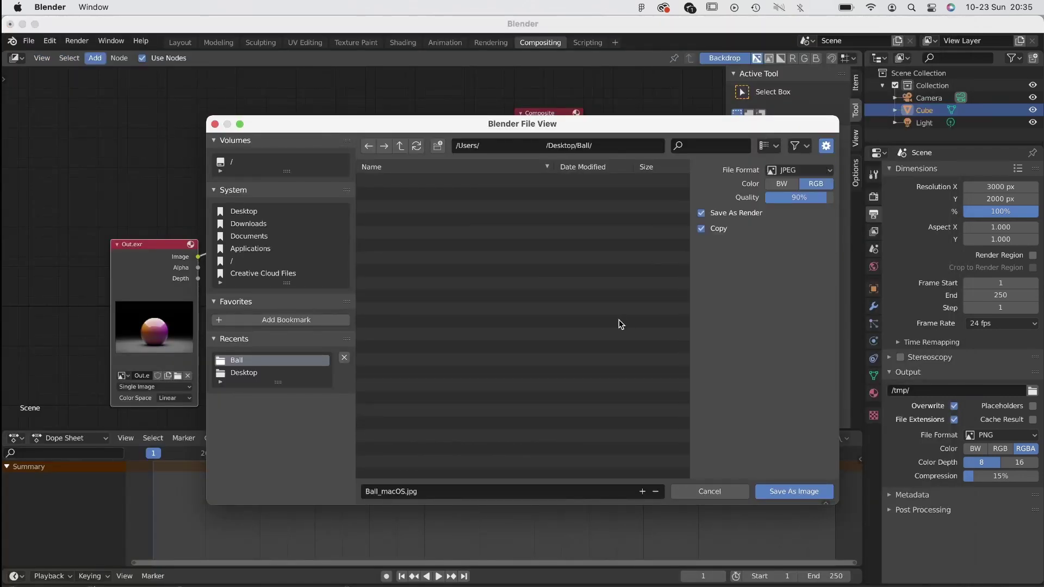
# Step: Save the render as Ball_macOS.jpg, then confirm its sRGB IEC61966-2.1 profile in Get Info
pyautogui.click(782, 492)
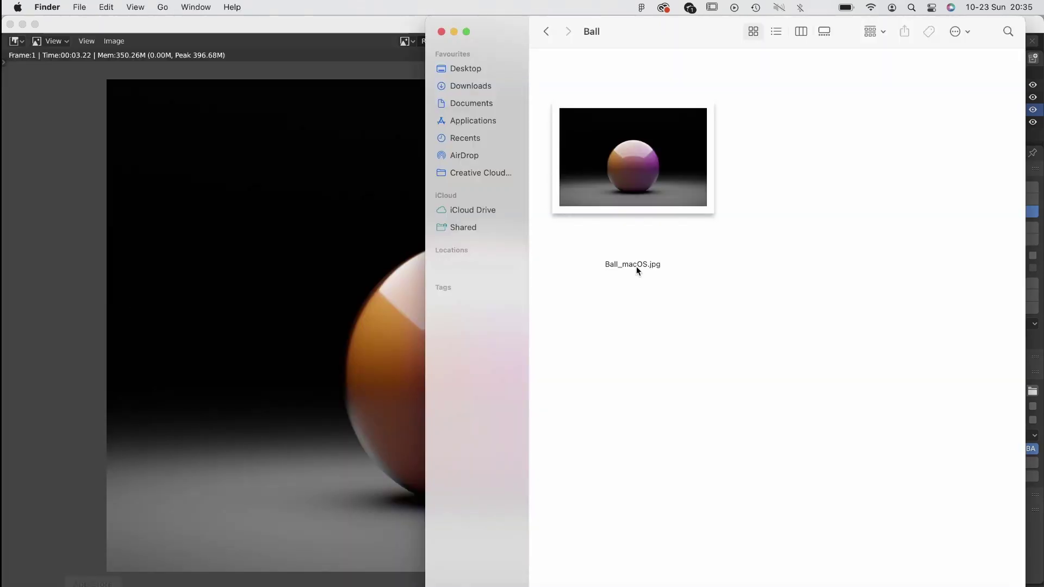
pyautogui.rightClick(662, 194)
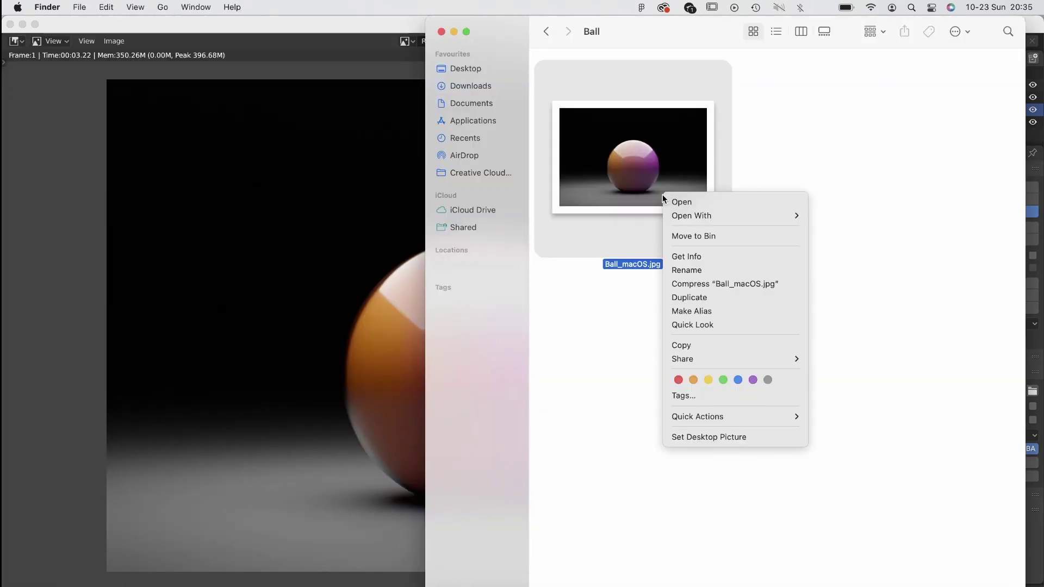
pyautogui.click(689, 257)
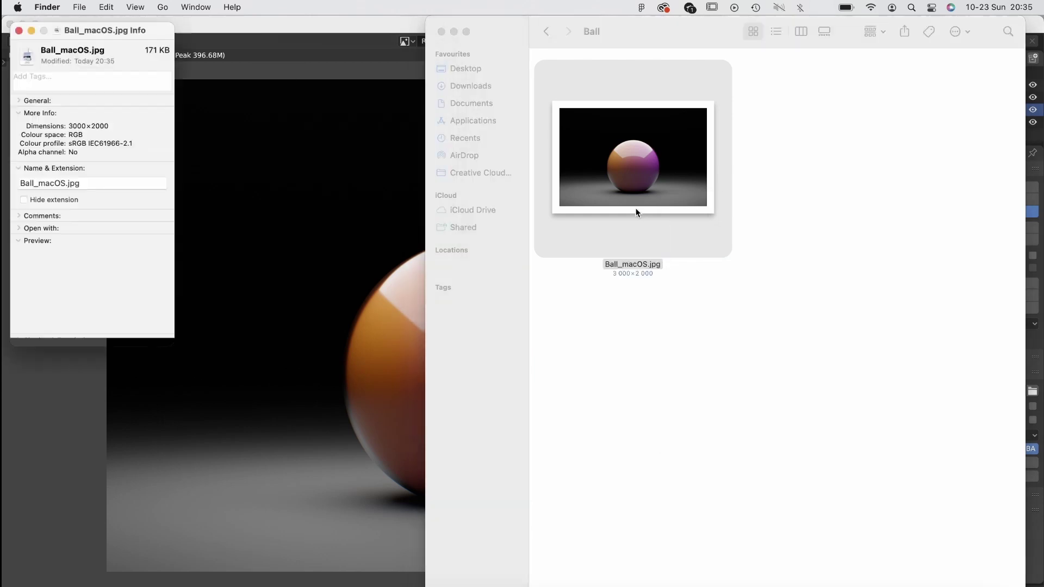
pyautogui.moveTo(131, 143); pyautogui.dragTo(61, 144)
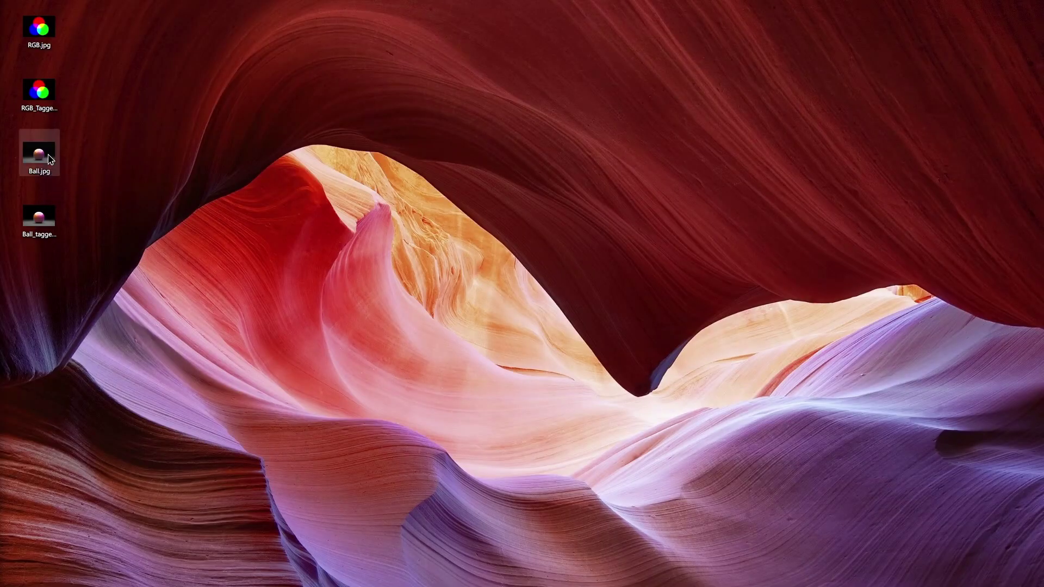
# Step: Run ExifTool on Ball.jpg from its context menu to show its metadata, with no ICC profile
pyautogui.rightClick(50, 158)
pyautogui.click(94, 397)
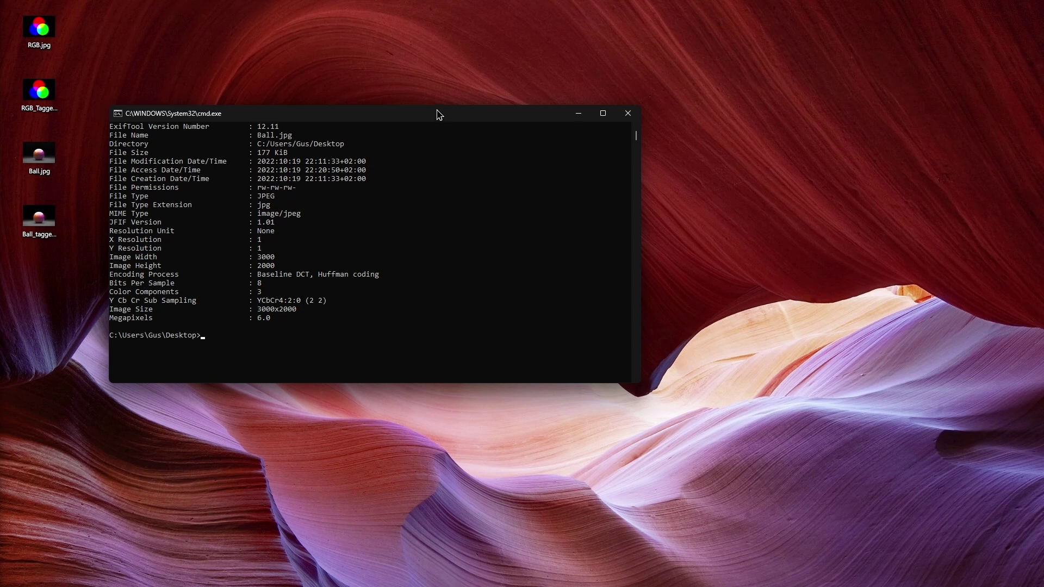
# Step: Close the cmd window showing Ball.jpg's ExifTool output with Alt+F4
pyautogui.hotkey('alt', 'F4')
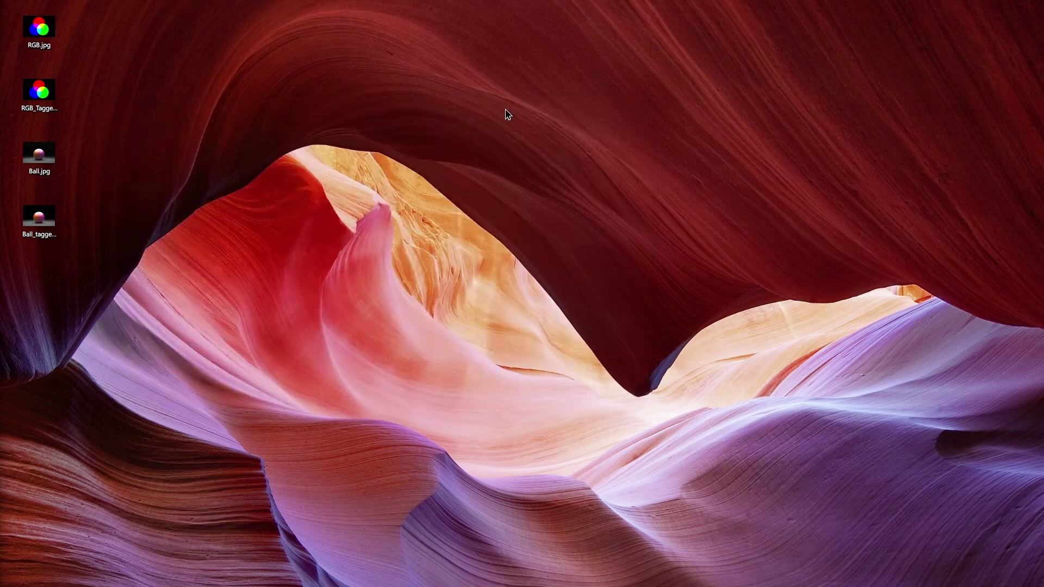